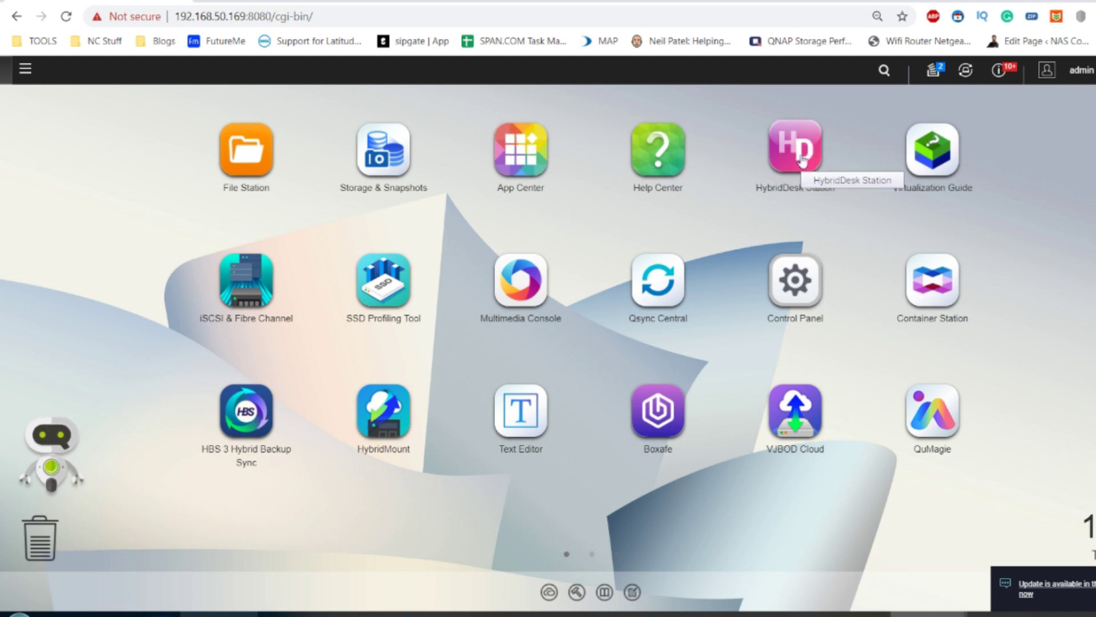
- Open Plex Media Server from App Center in its own tab, then close its details dialog
left_click(795, 280)
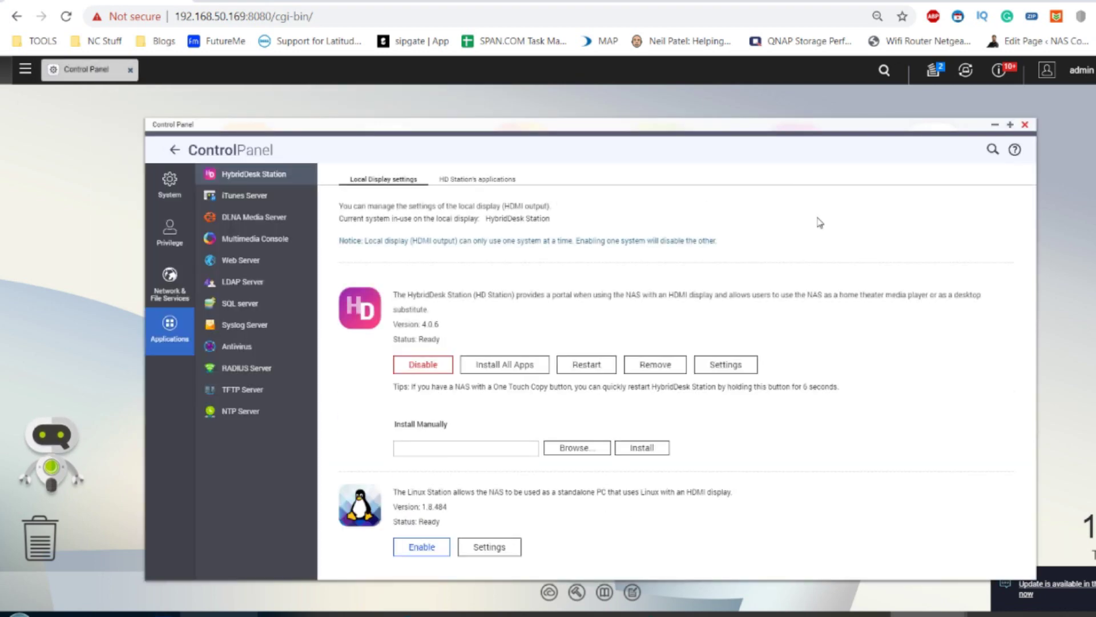
left_click(1025, 125)
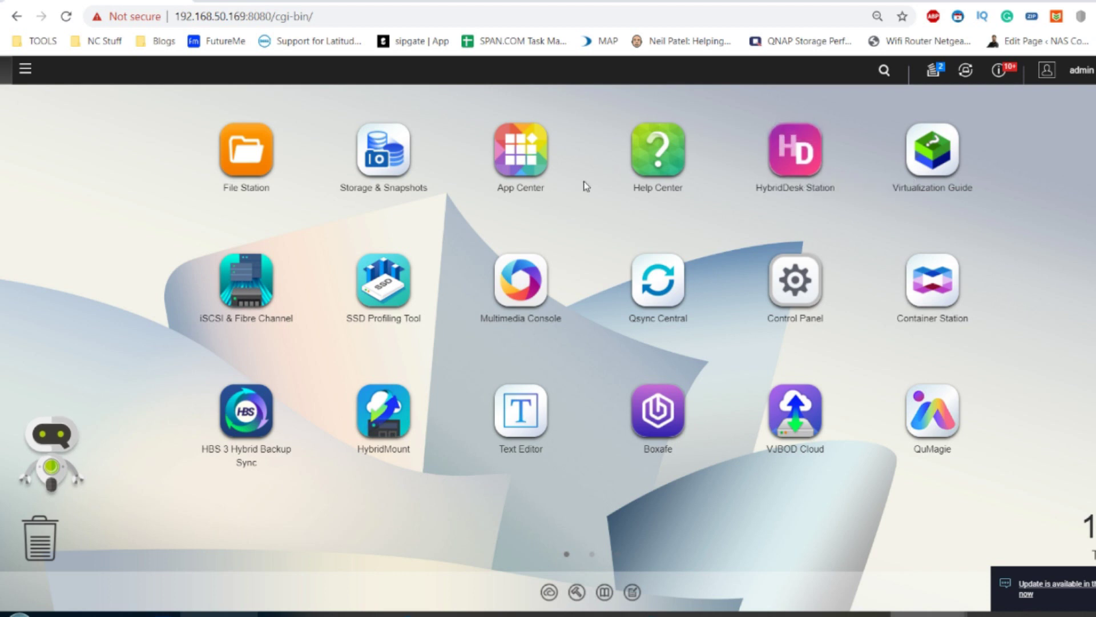
left_click(544, 174)
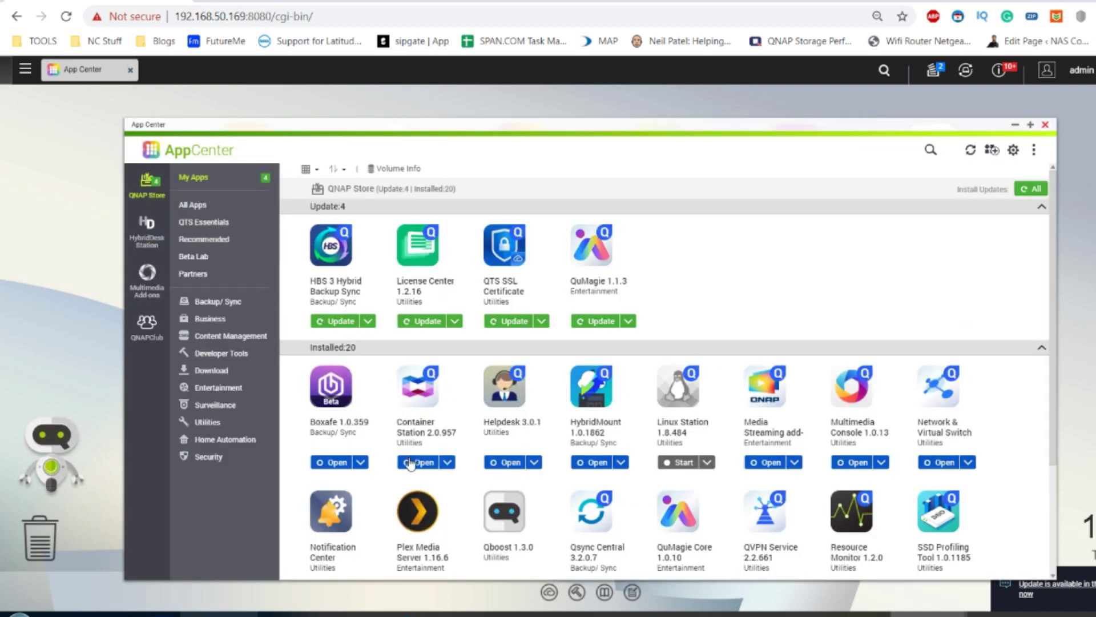
left_click(421, 511)
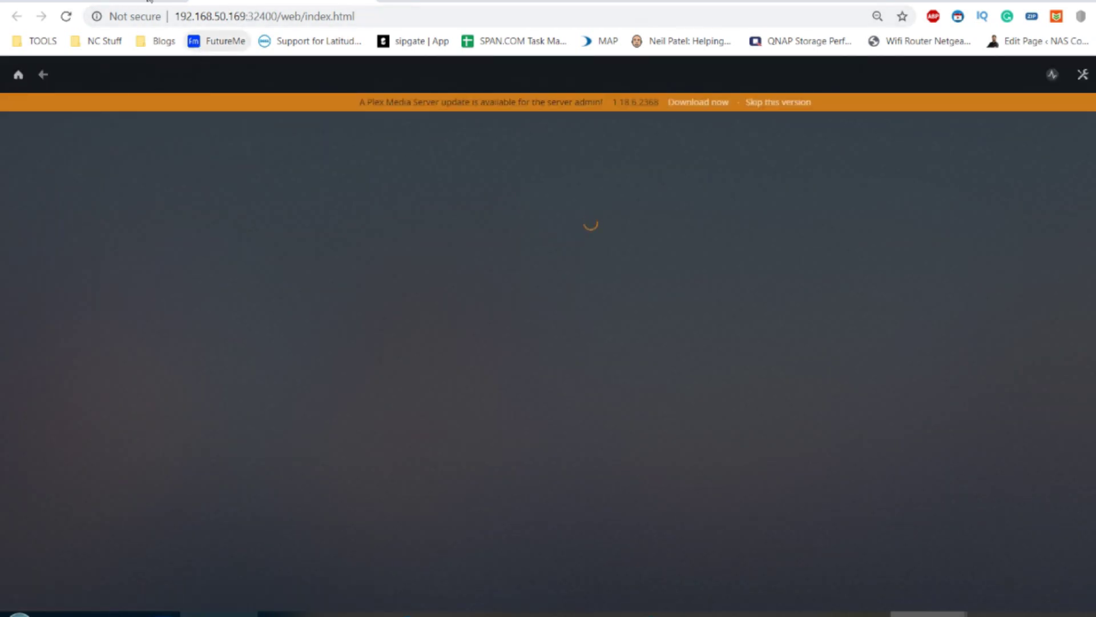
left_click(103, 3)
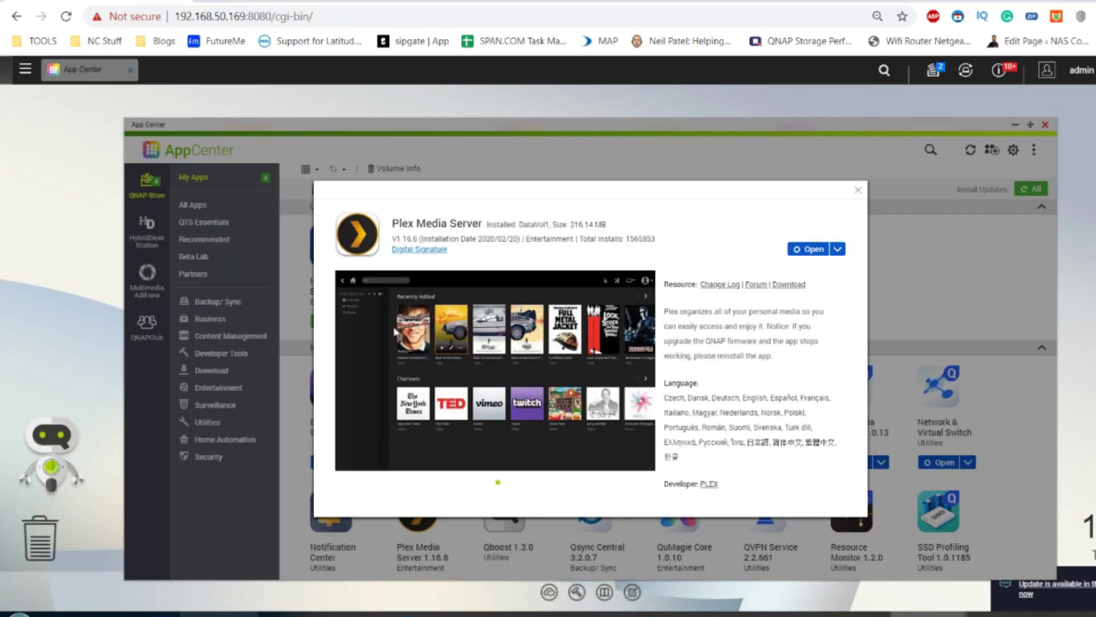
left_click(858, 190)
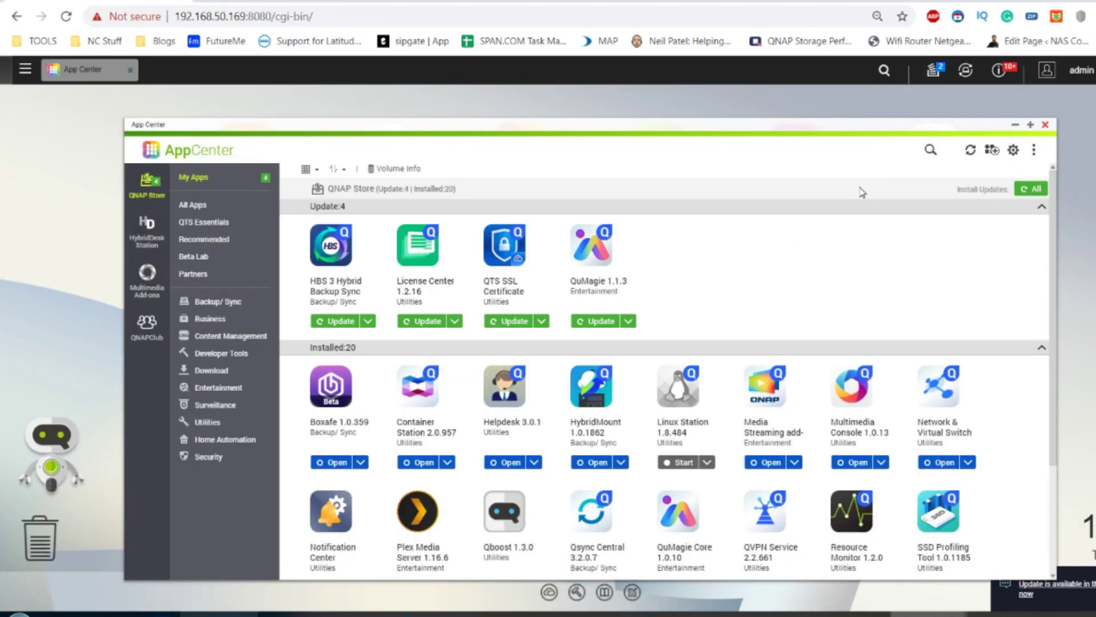
- Create a Films library in Plex Web using the HD_Station share folder under /share/CACHEDEV1_DATA/.qpkg
left_click(451, 471)
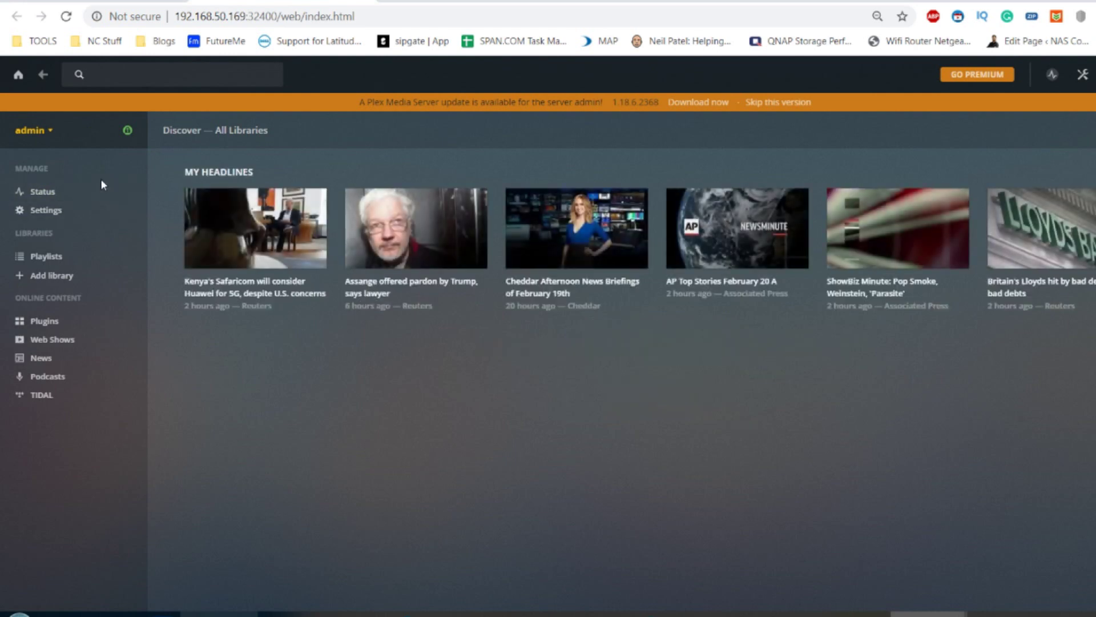
left_click(61, 277)
left_click(502, 226)
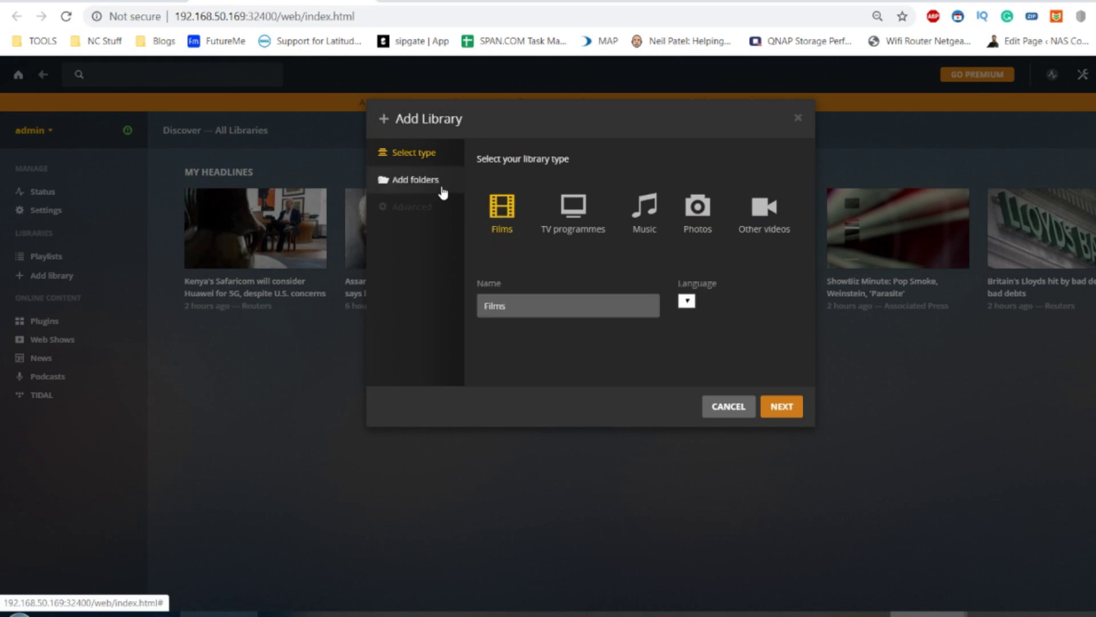
left_click(427, 182)
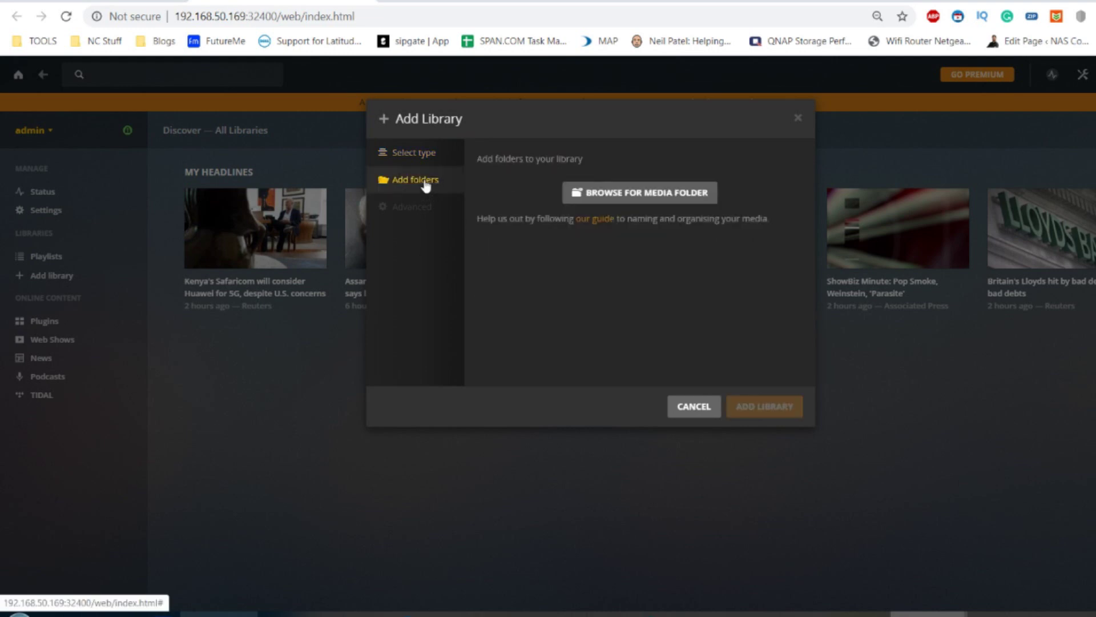
left_click(635, 197)
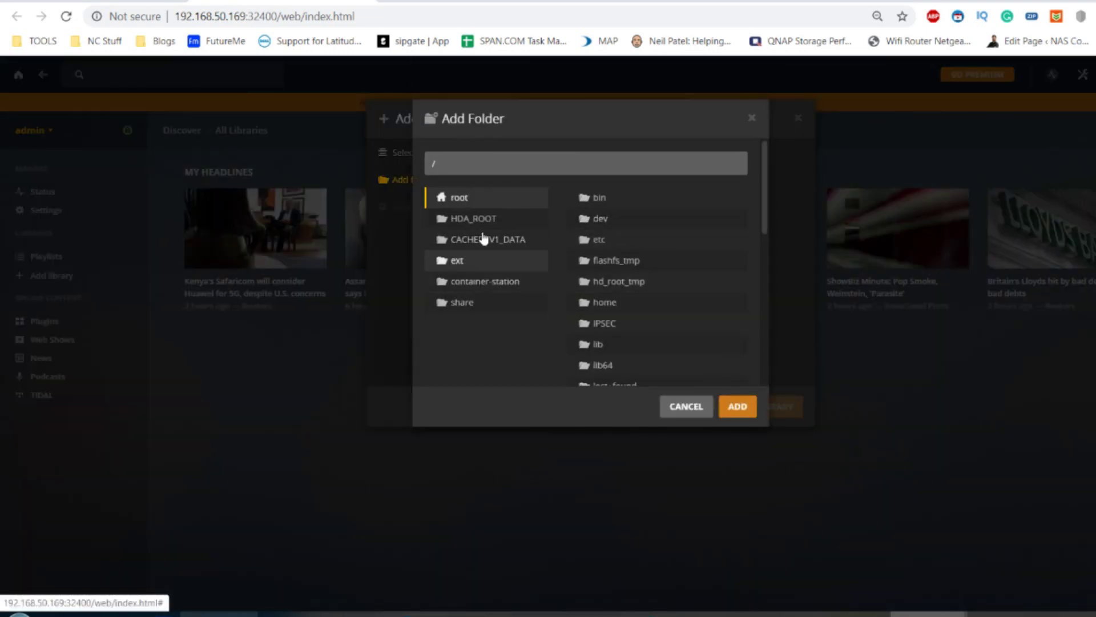
left_click(485, 303)
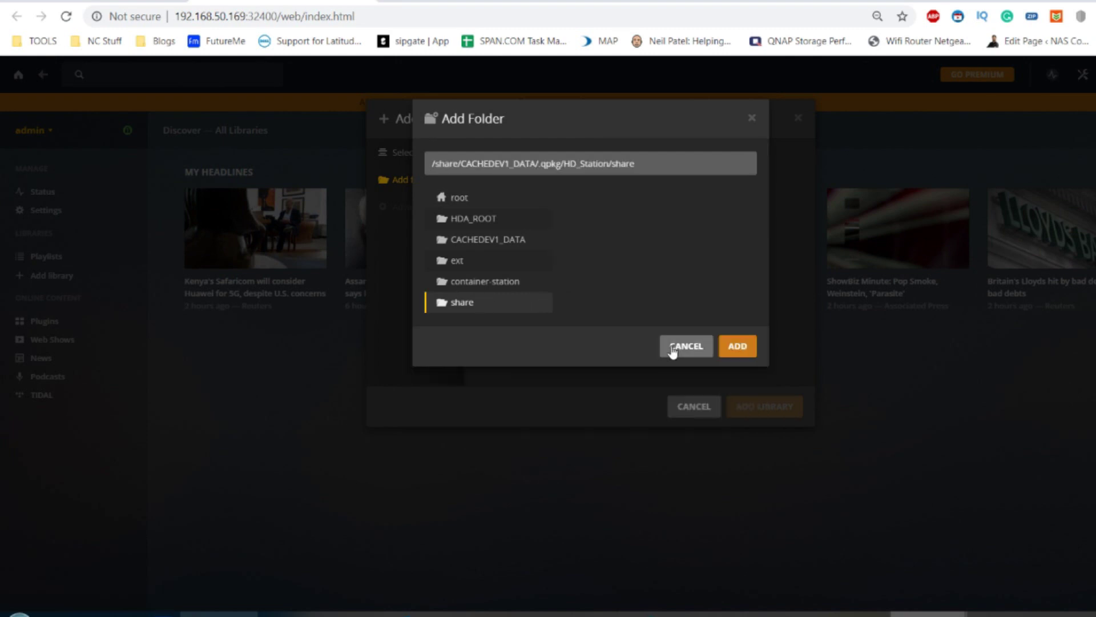
left_click(742, 347)
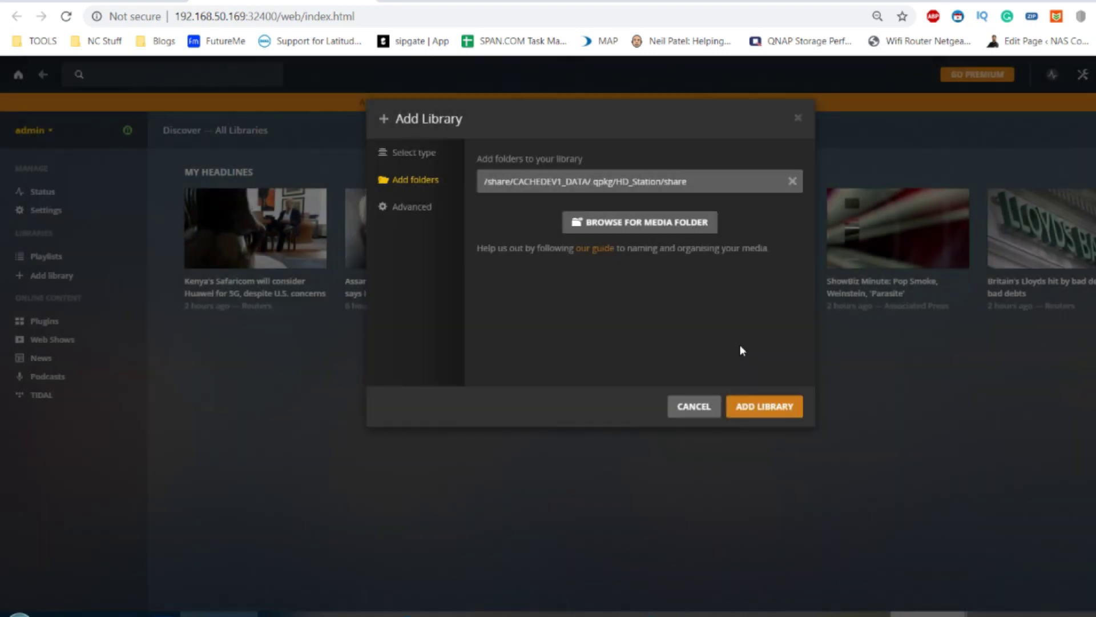
left_click(789, 410)
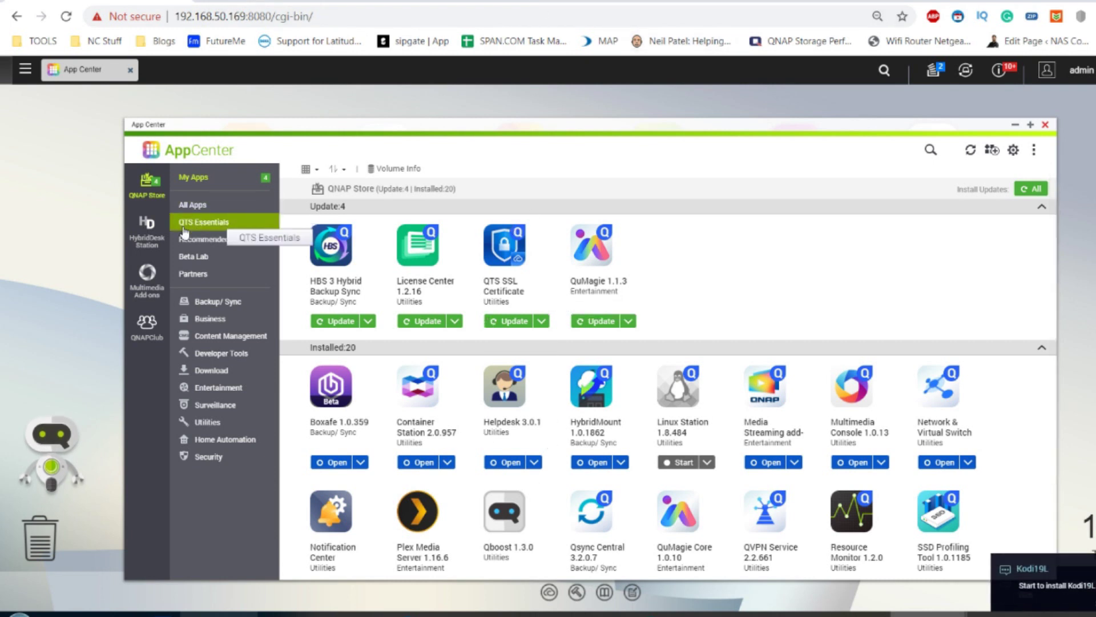
- Filter App Center to HybridDesk Station to list its 10 installed apps, like HD Player and Spotify
left_click(159, 245)
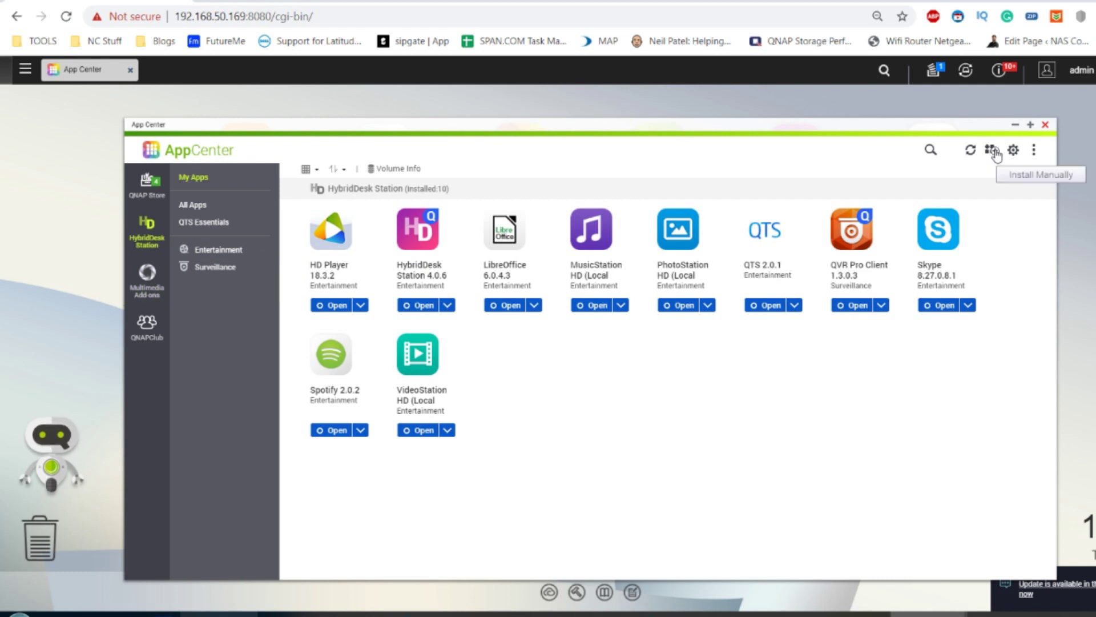
left_click(1014, 150)
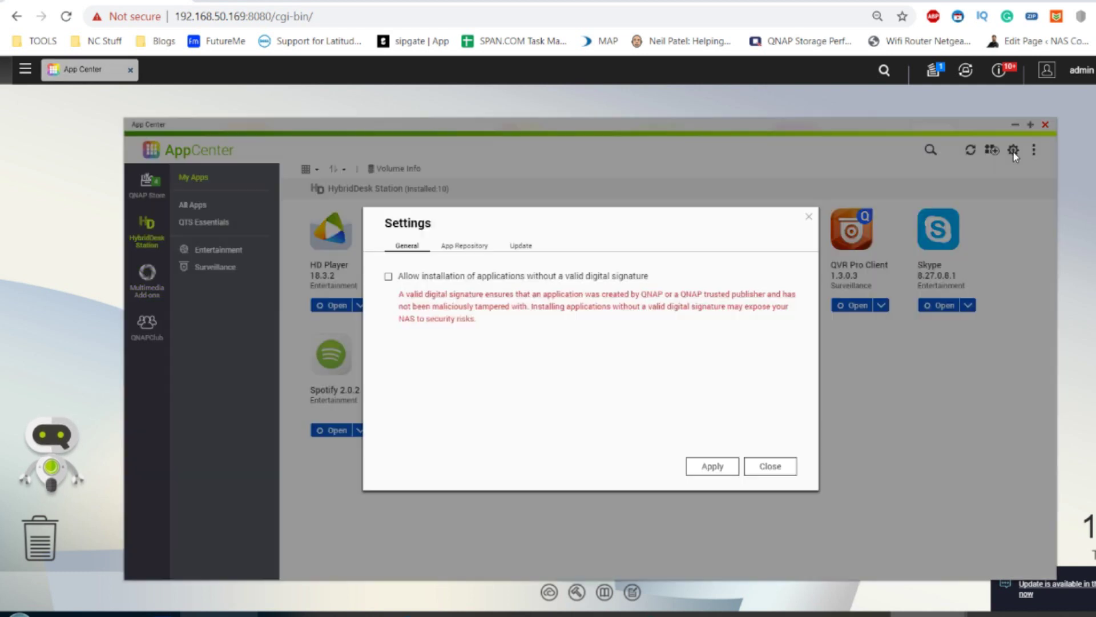
left_click(457, 246)
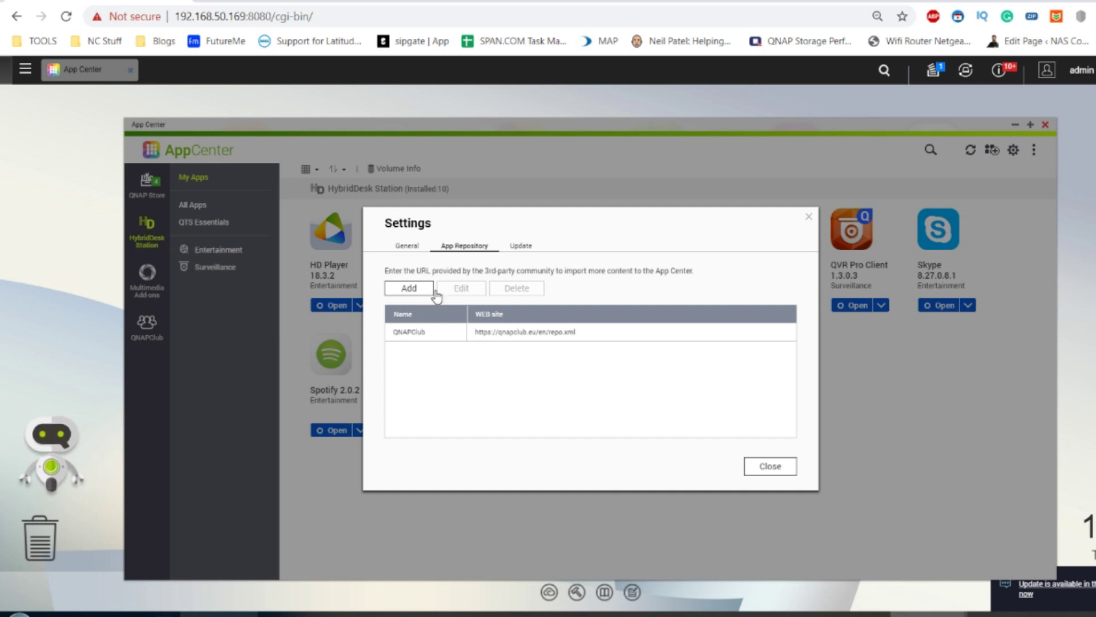
left_click(541, 337)
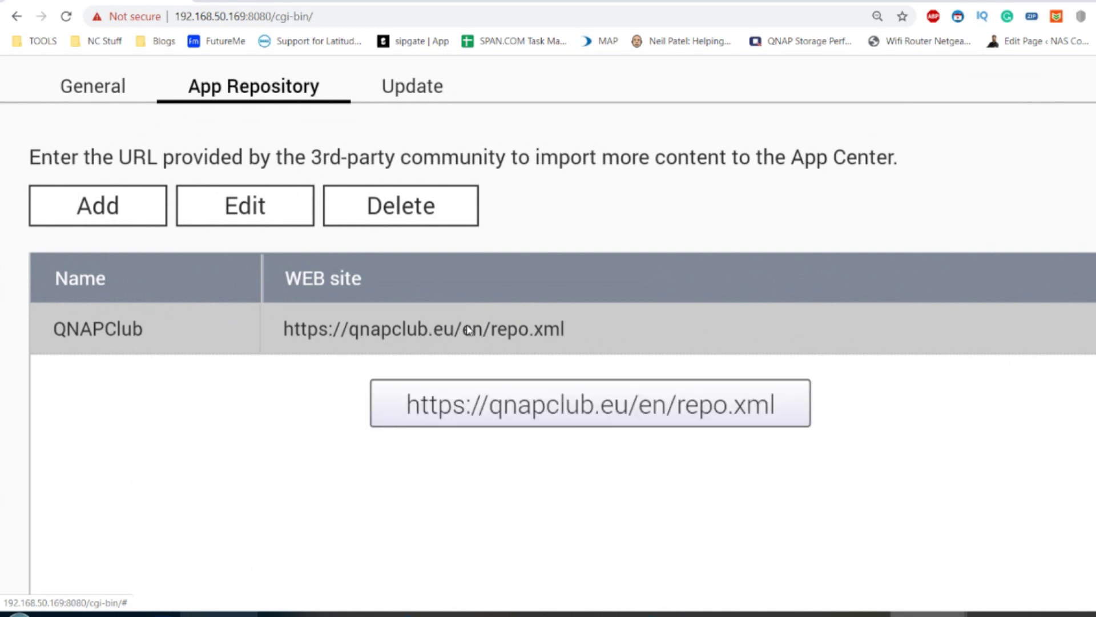
left_click(86, 205)
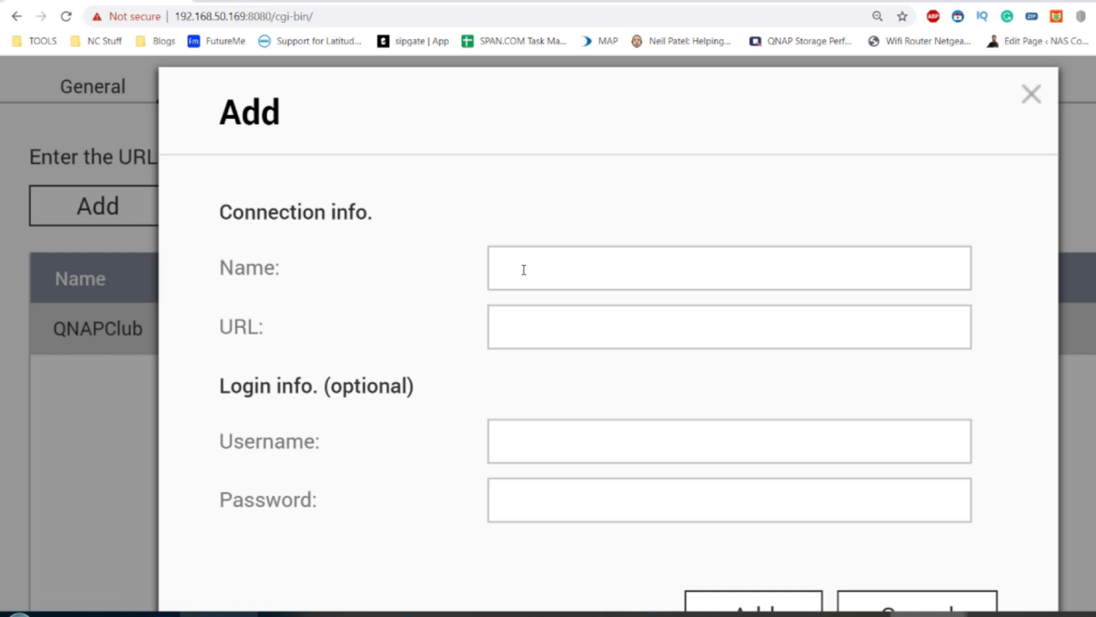
left_click(517, 331)
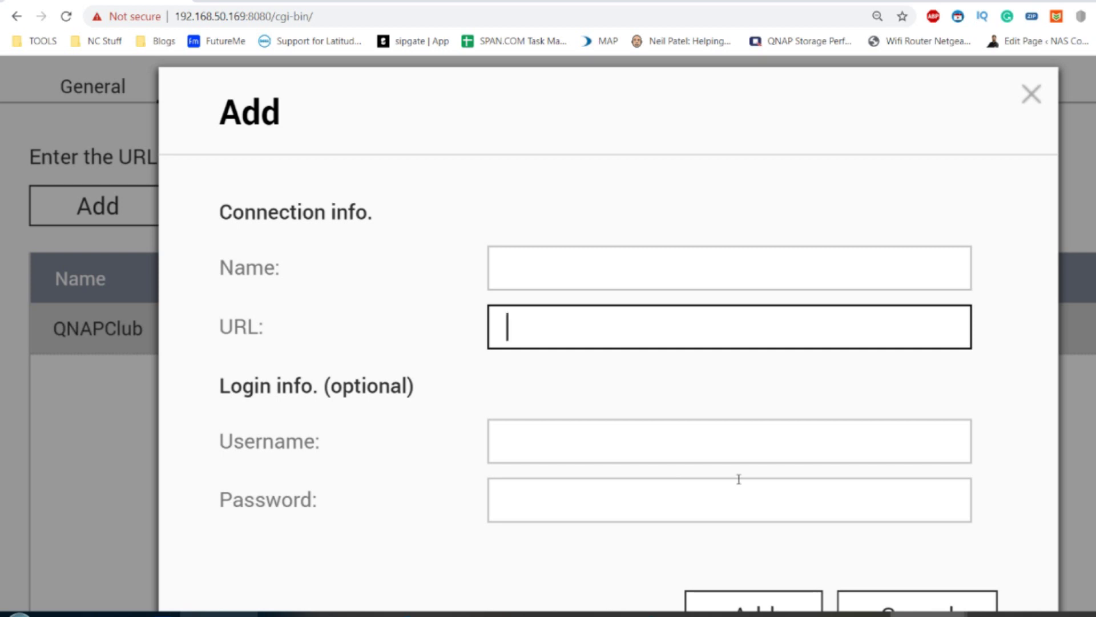
scroll(739, 478, "down", 2)
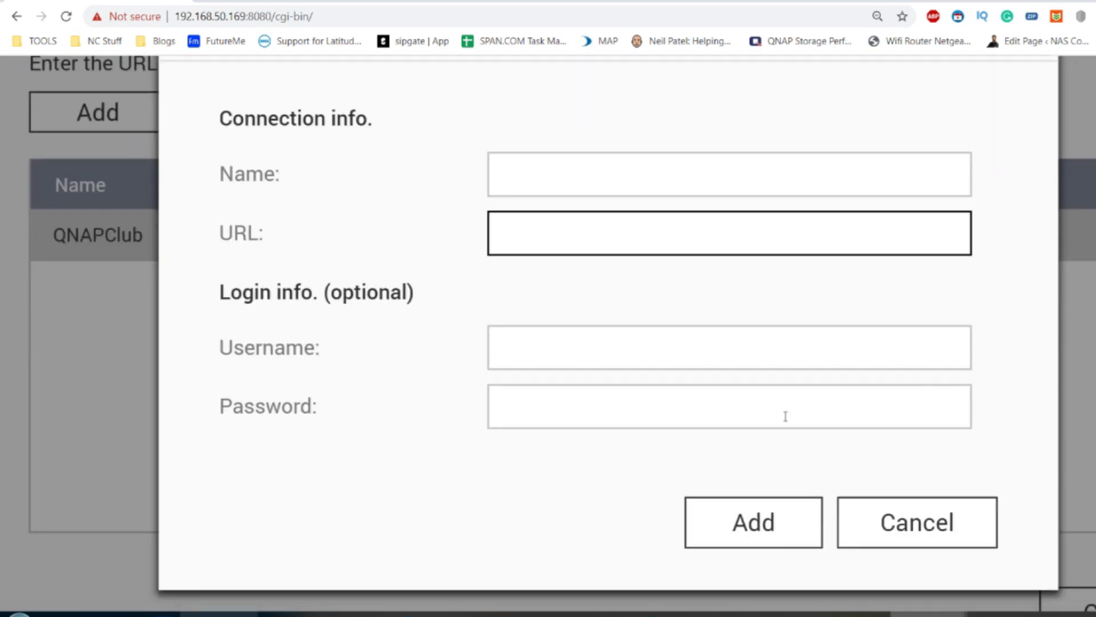
scroll(887, 289, "up", 3)
left_click(1031, 100)
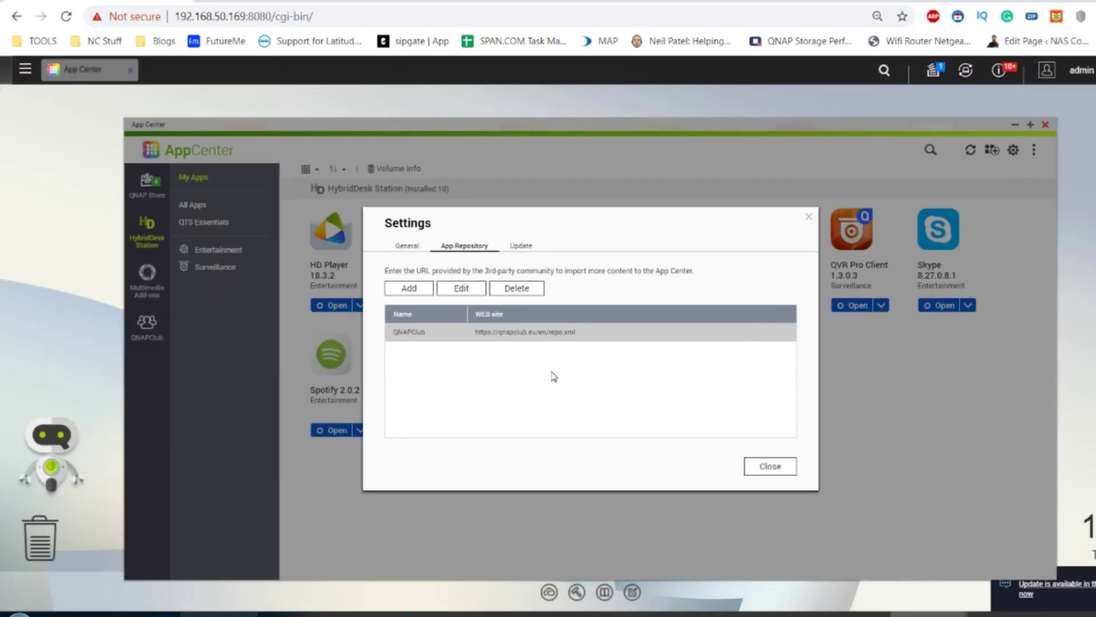
- Close App Center settings and browse all QNAPClub apps, previewing Amazon Music's details
left_click(777, 466)
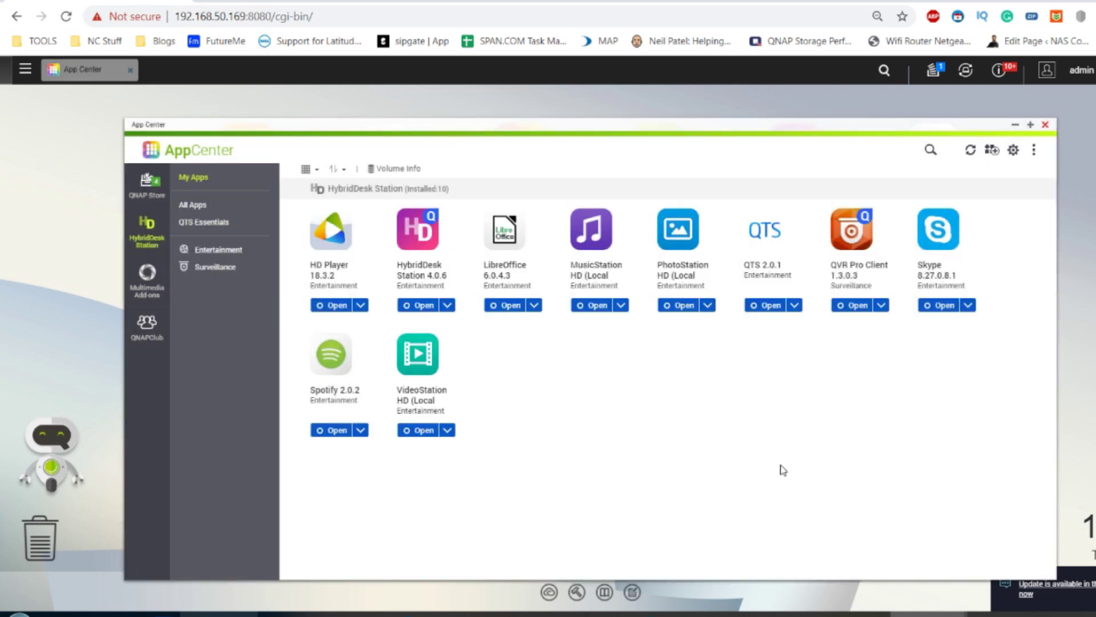
left_click(149, 326)
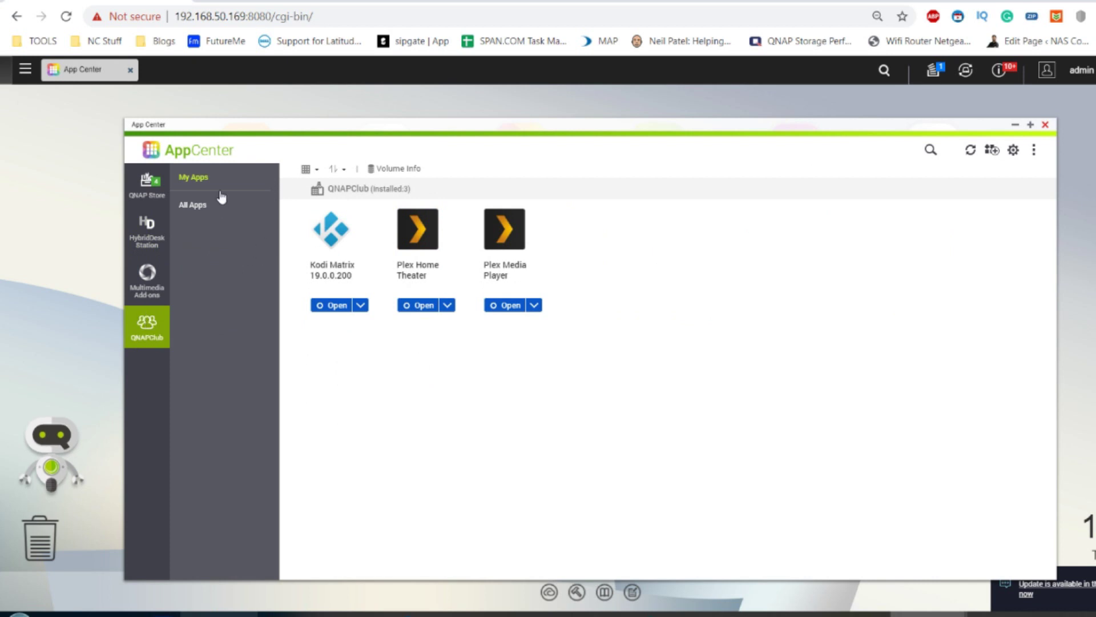
left_click(194, 206)
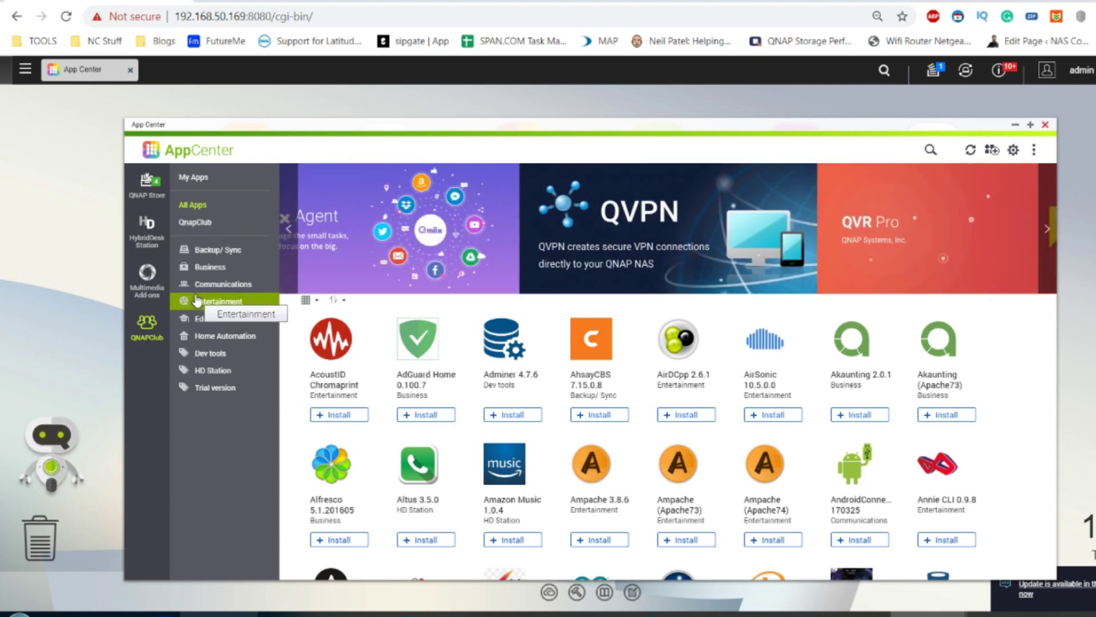
scroll(443, 374, "down", 5)
scroll(442, 372, "up", 4)
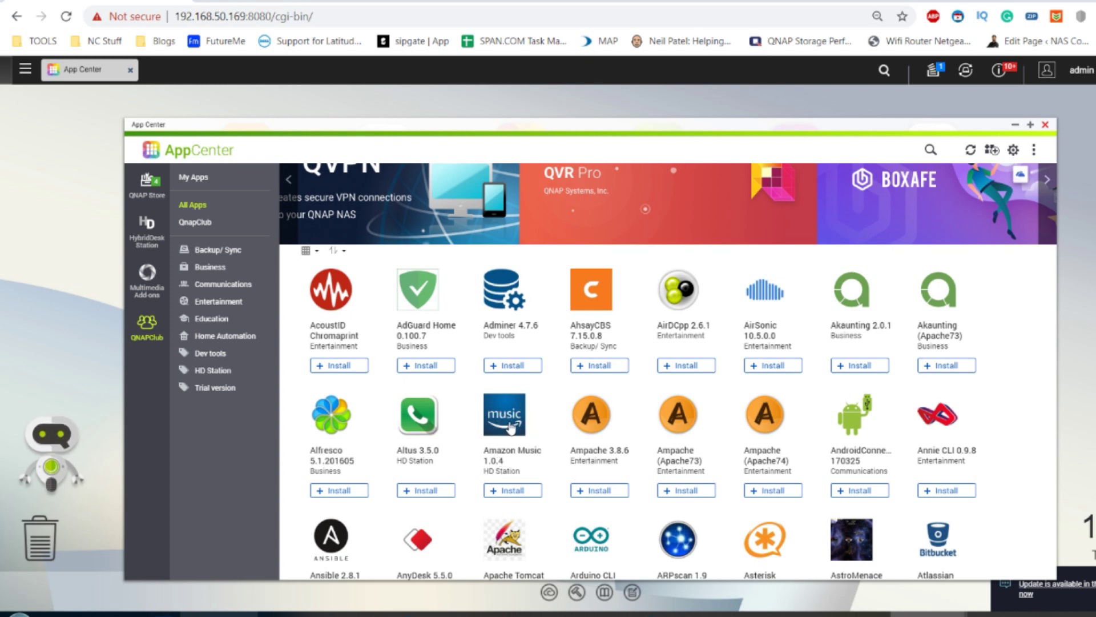
left_click(509, 428)
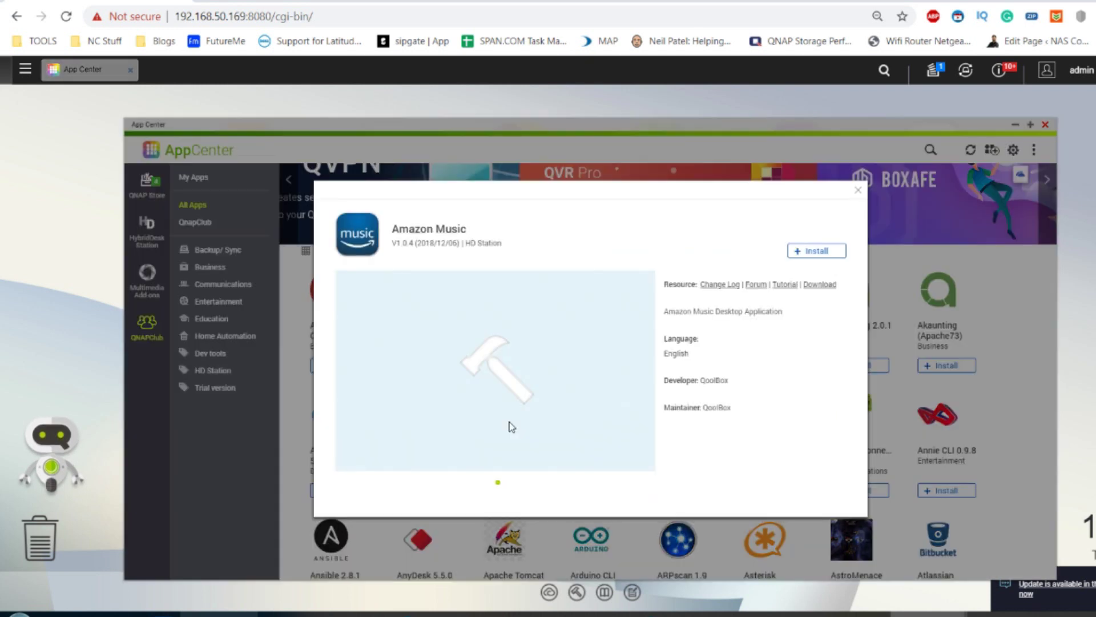
left_click(858, 191)
- Scroll the QNAPClub catalogue, preview Darktable, then filter to the HD Station category
scroll(763, 400, "down", 5)
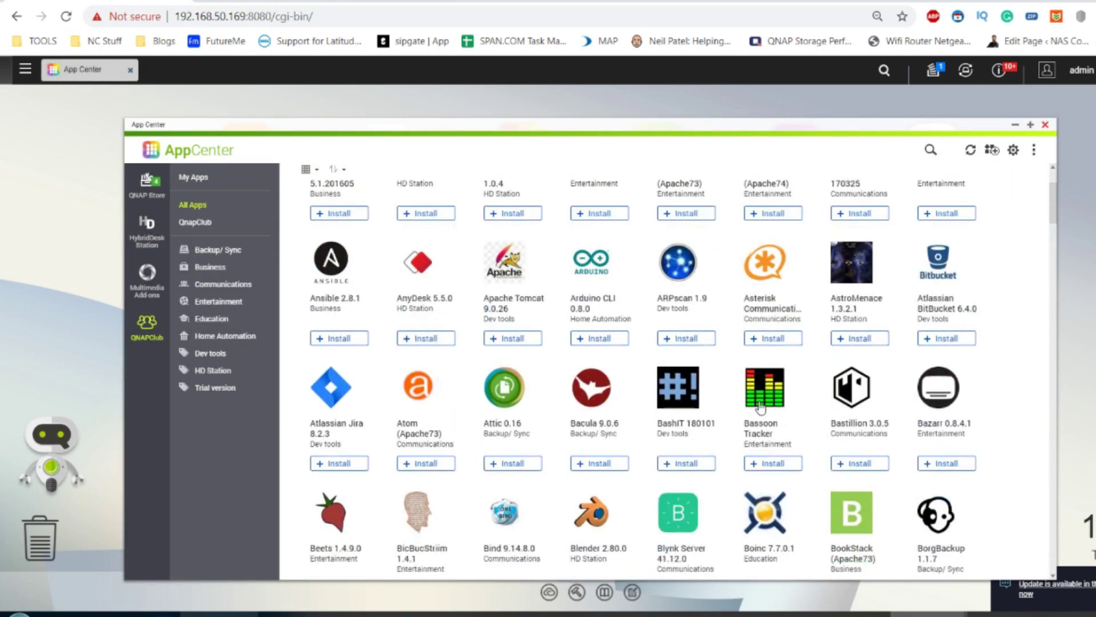
scroll(759, 407, "down", 10)
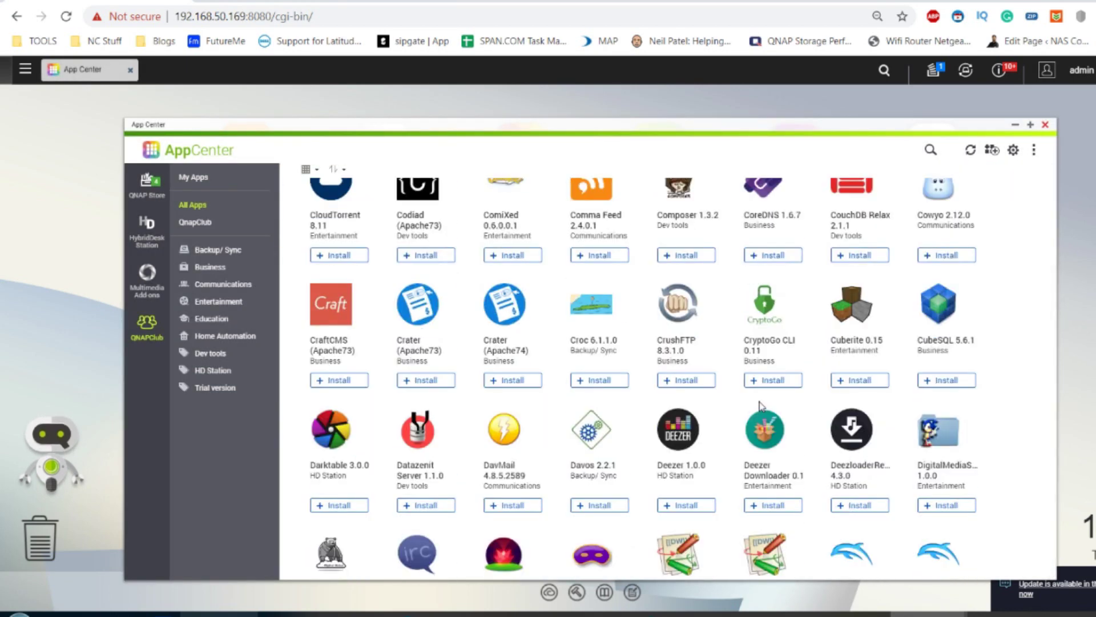
scroll(759, 405, "down", 2)
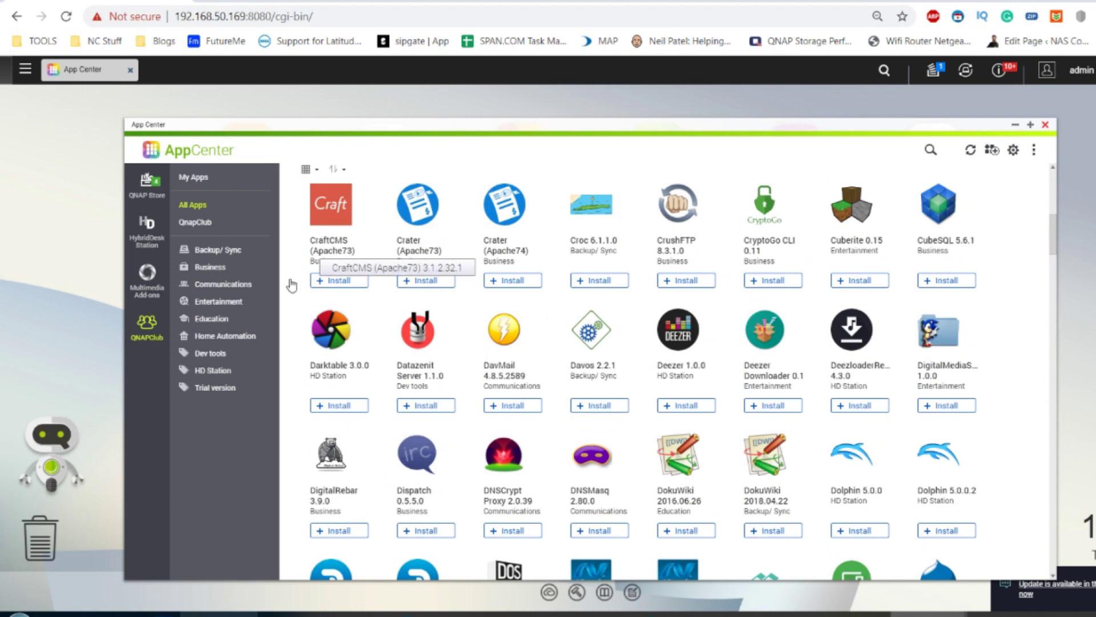
left_click(321, 336)
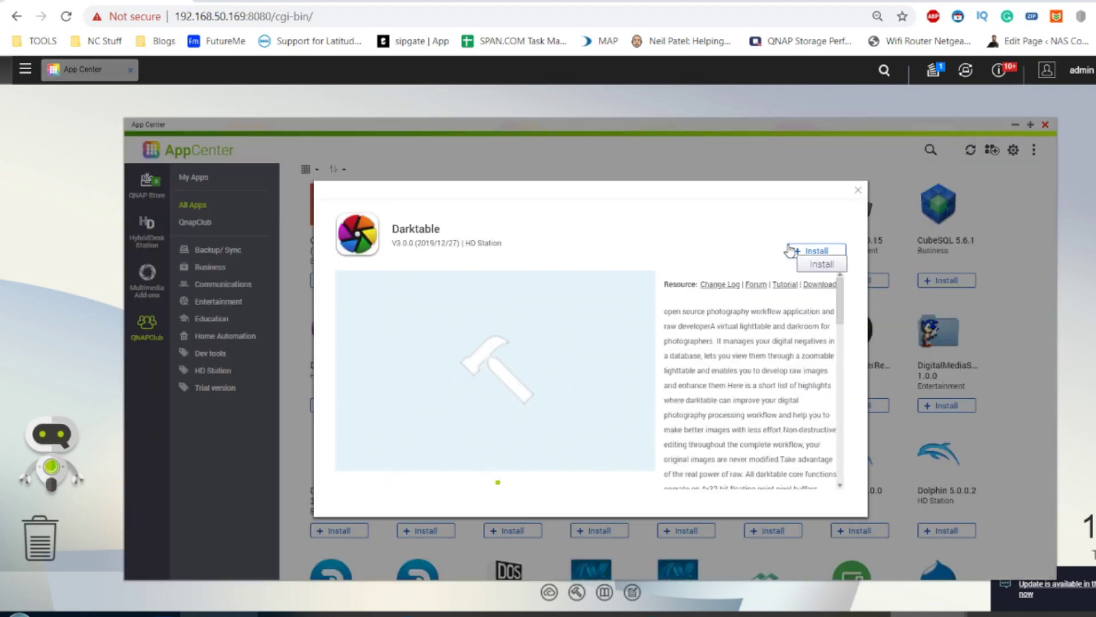
left_click(855, 194)
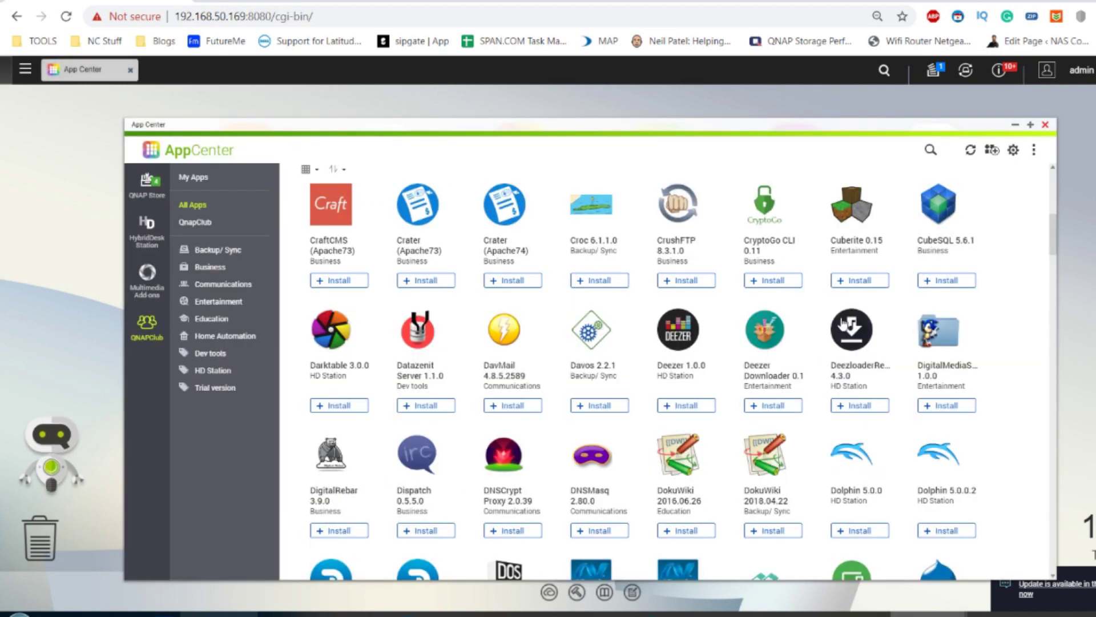
scroll(843, 324, "down", 4)
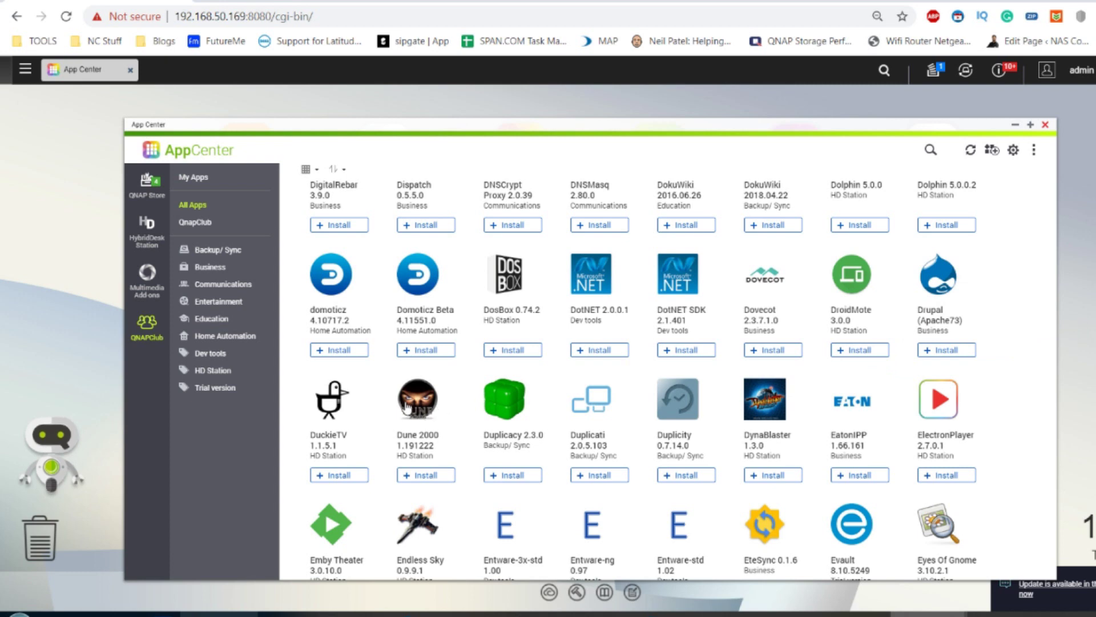
scroll(407, 407, "down", 8)
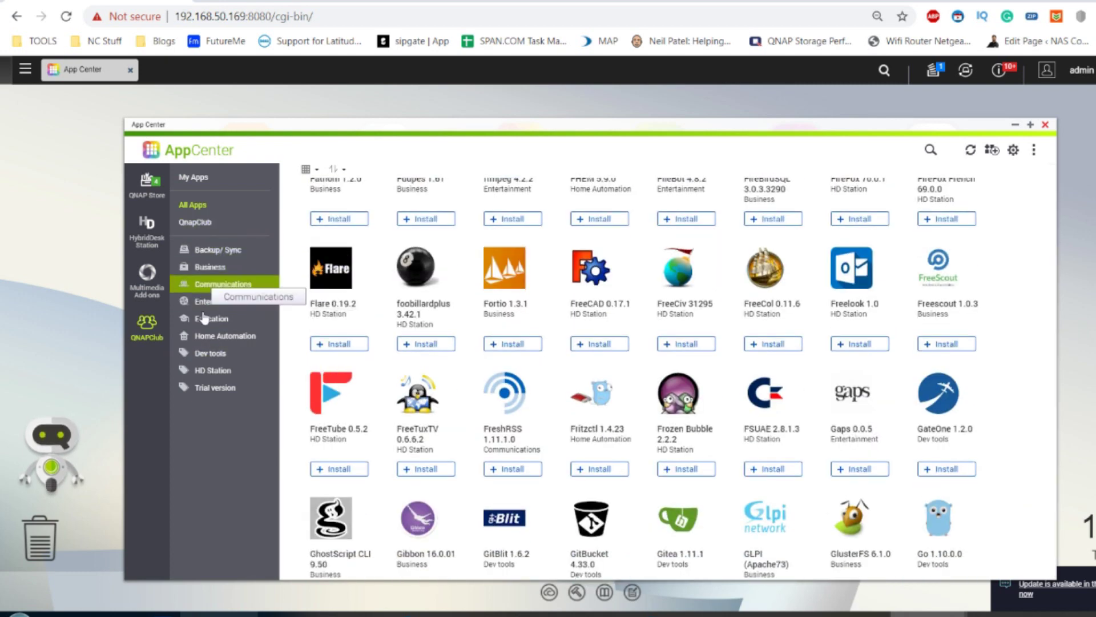
left_click(214, 372)
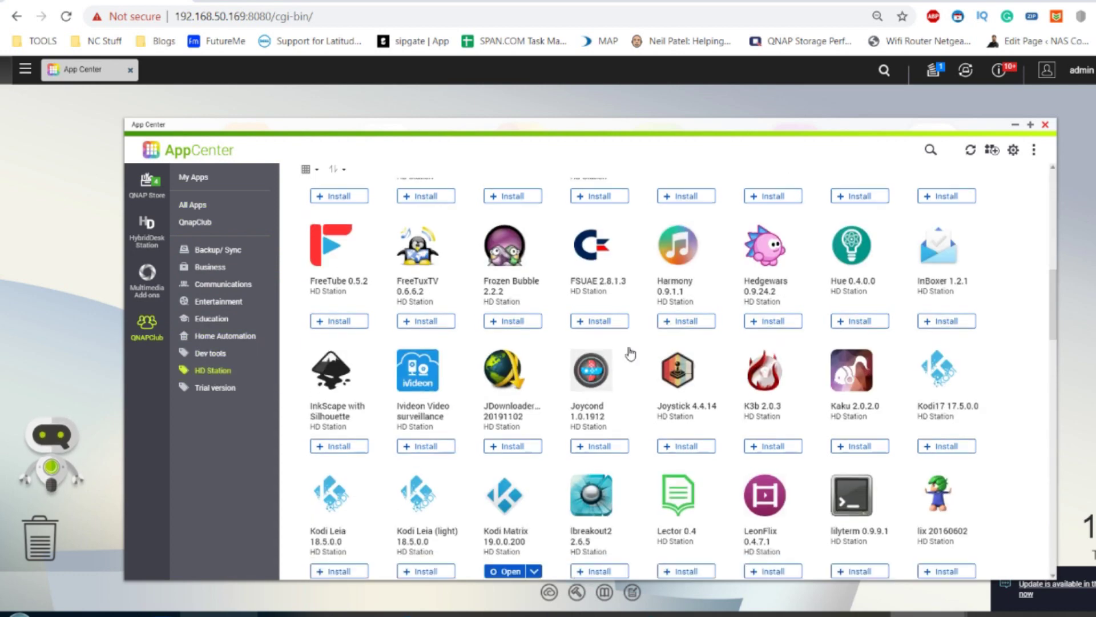
- Scroll the HD Station grid until the installed Plex Home Theater and Plex Media Player tiles show
scroll(630, 354, "down", 1)
scroll(630, 354, "down", 1)
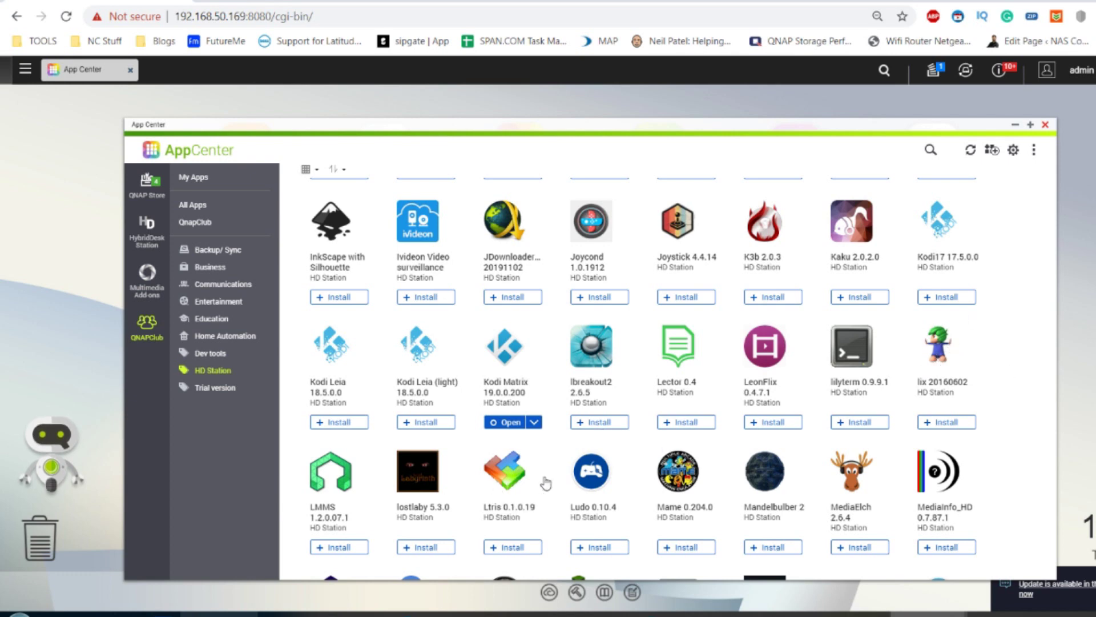
scroll(674, 474, "down", 10)
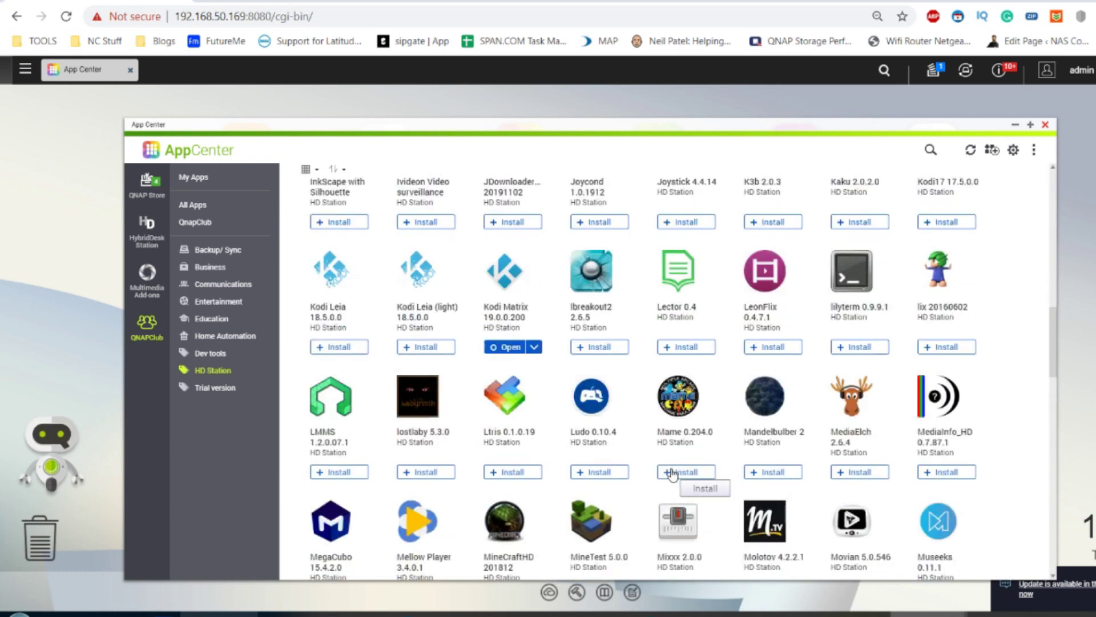
scroll(673, 474, "up", 4)
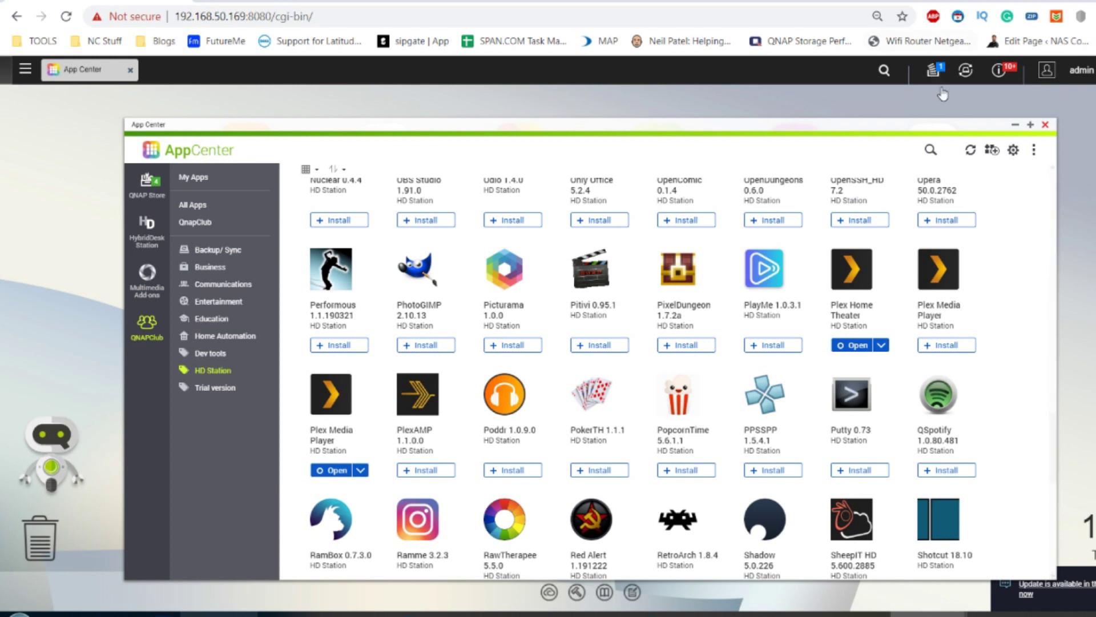
- Search App Center for 'plex' to list PlexAMP, PlexDrive, PlexIPTV, PlexPy and PlexRequests
left_click(931, 149)
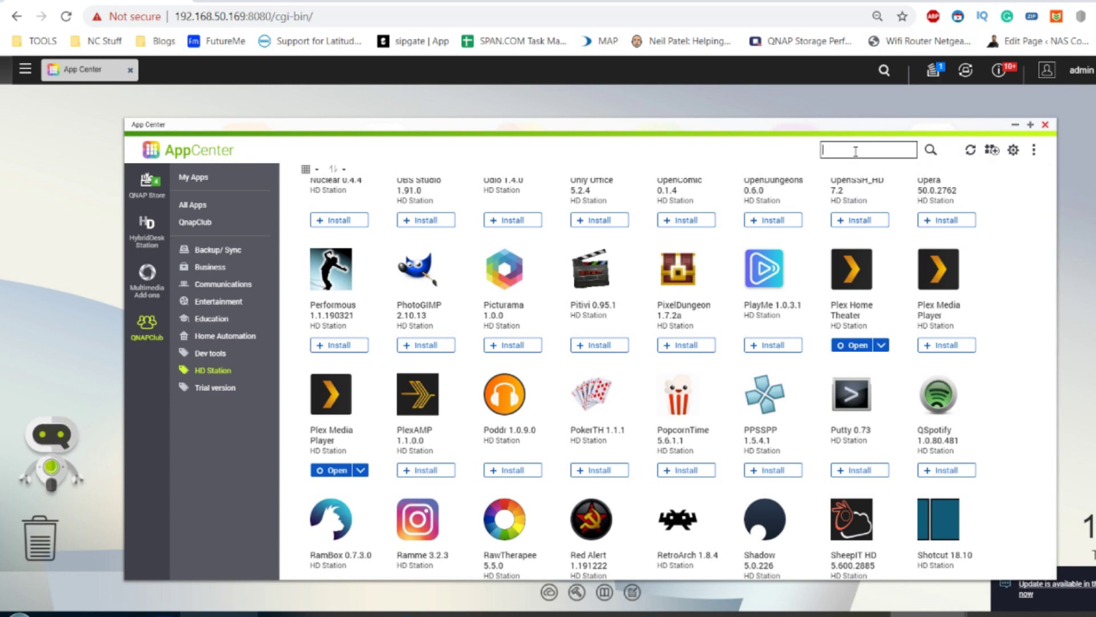
key("Return")
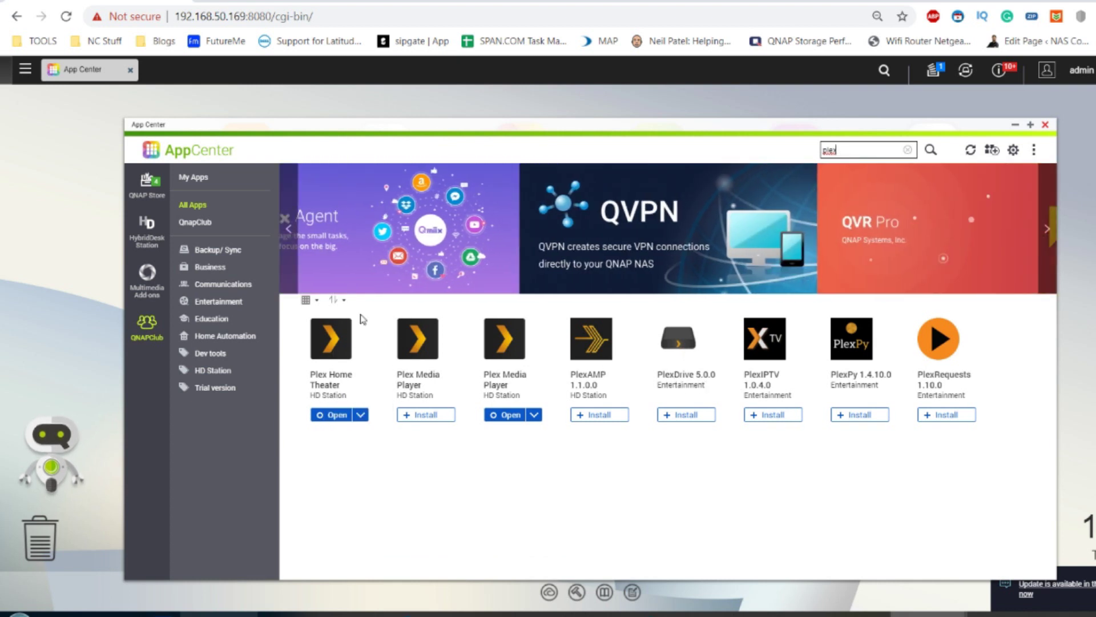
left_click(327, 350)
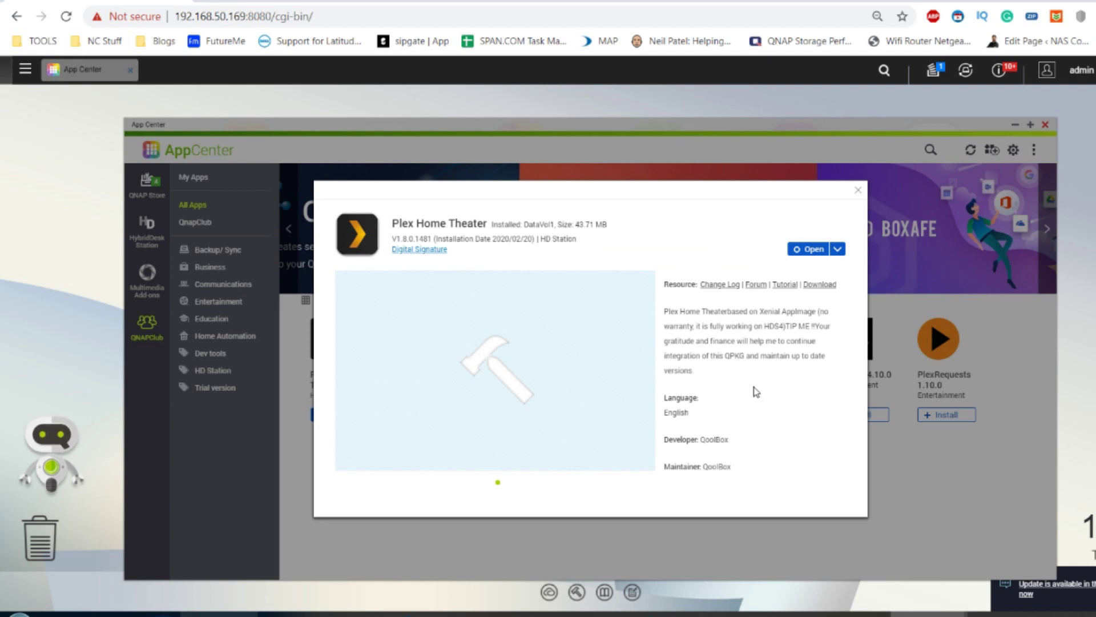
left_click(857, 190)
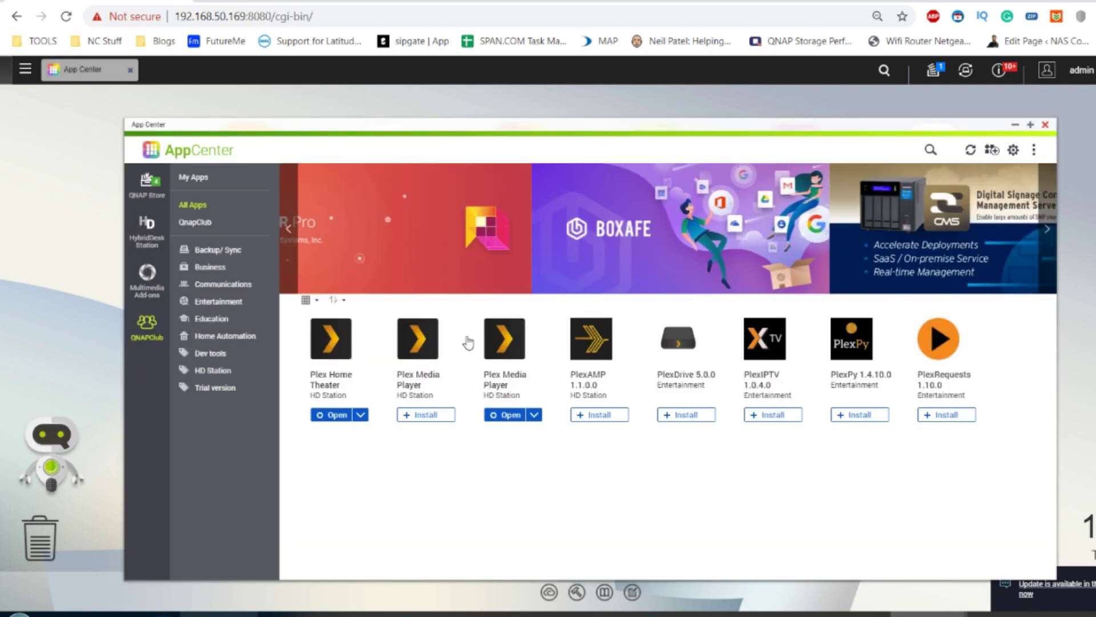
left_click(501, 349)
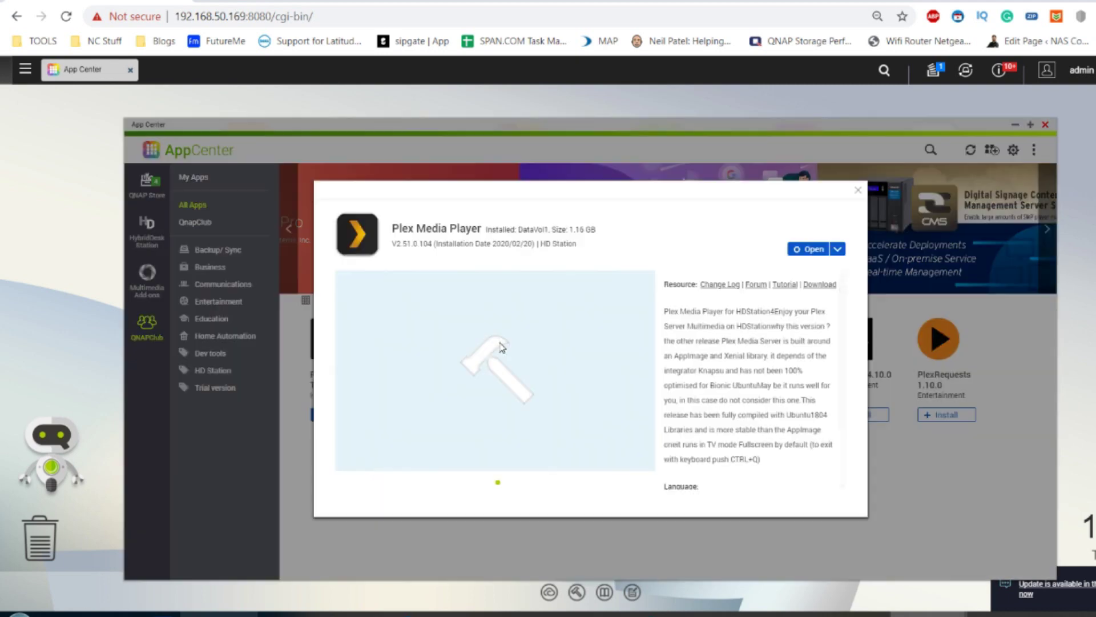
left_click(857, 190)
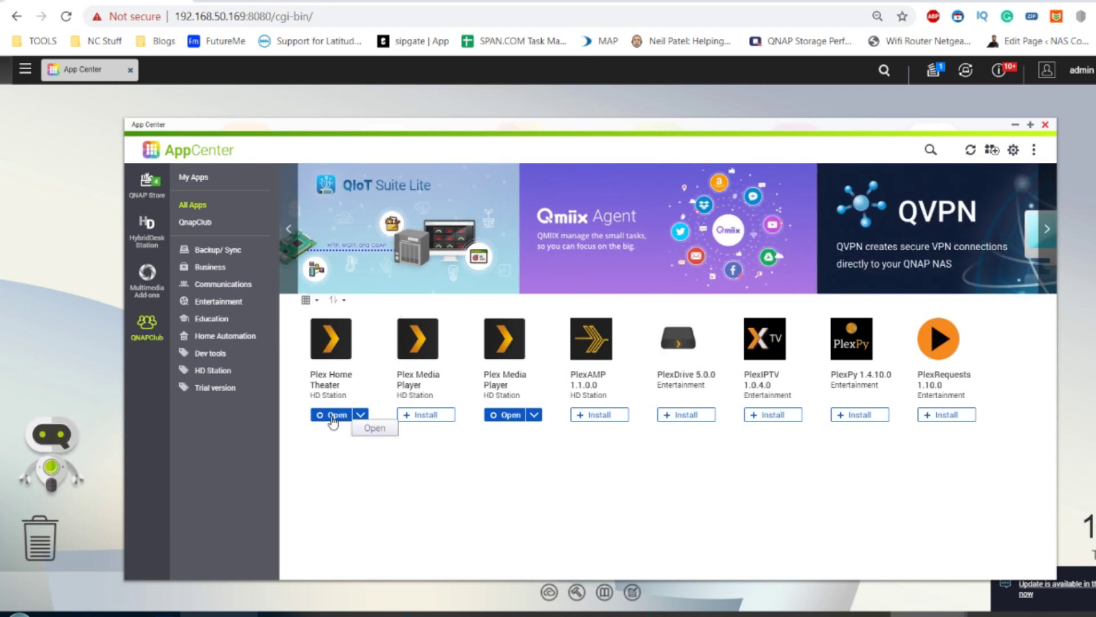
left_click(1044, 124)
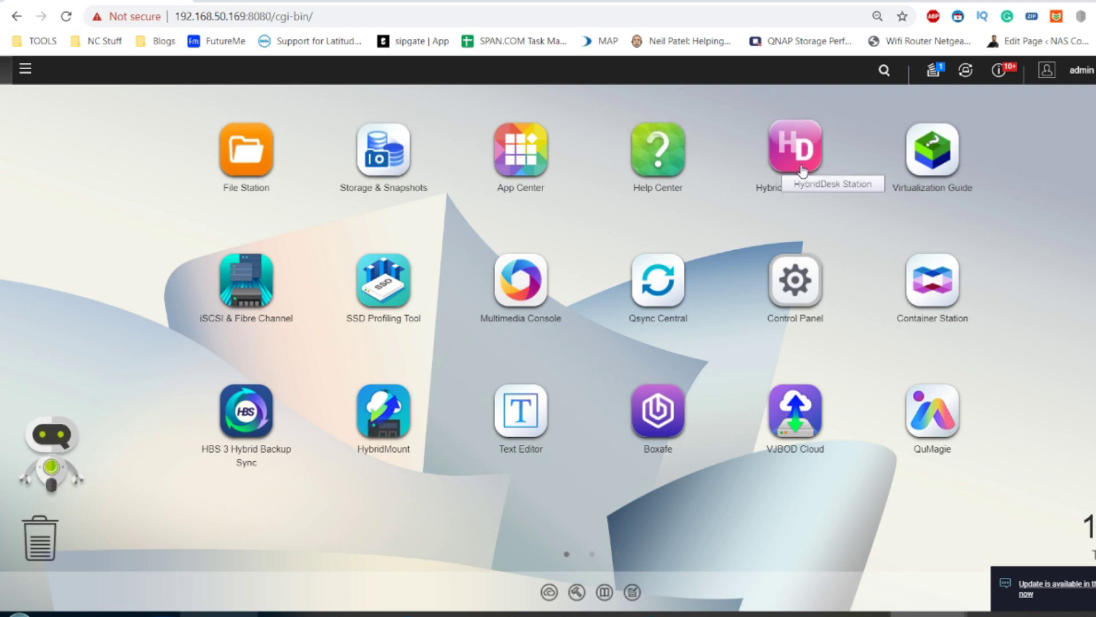
- Open the HybridDesk Station management page and its Settings to reach the Remote Desktop launcher
left_click(783, 159)
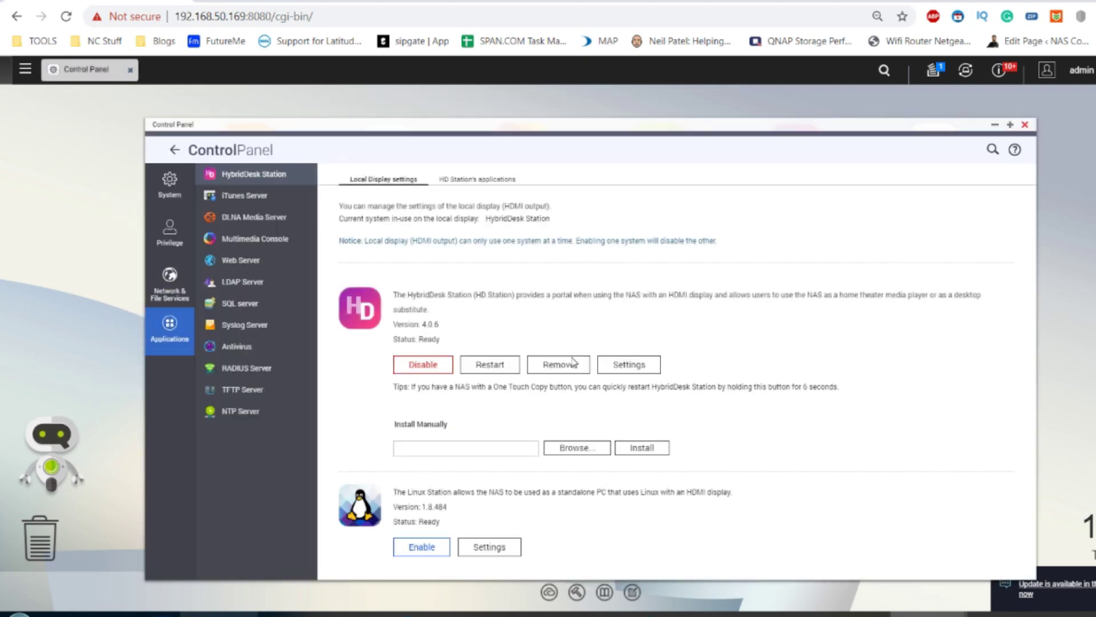
left_click(723, 366)
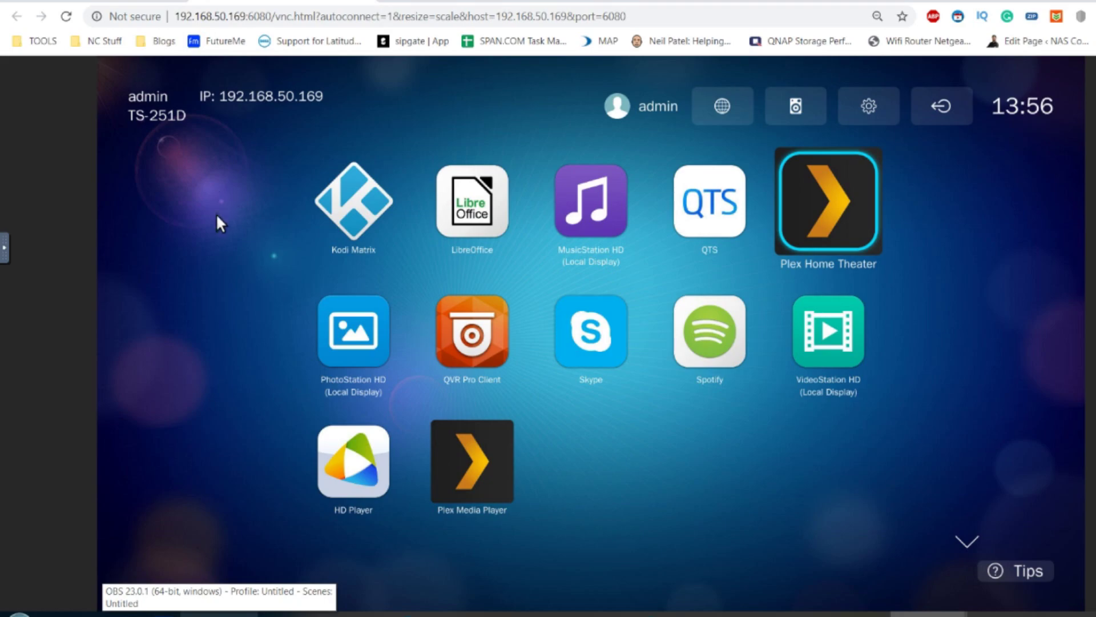
left_click(20, 614)
left_click(20, 614)
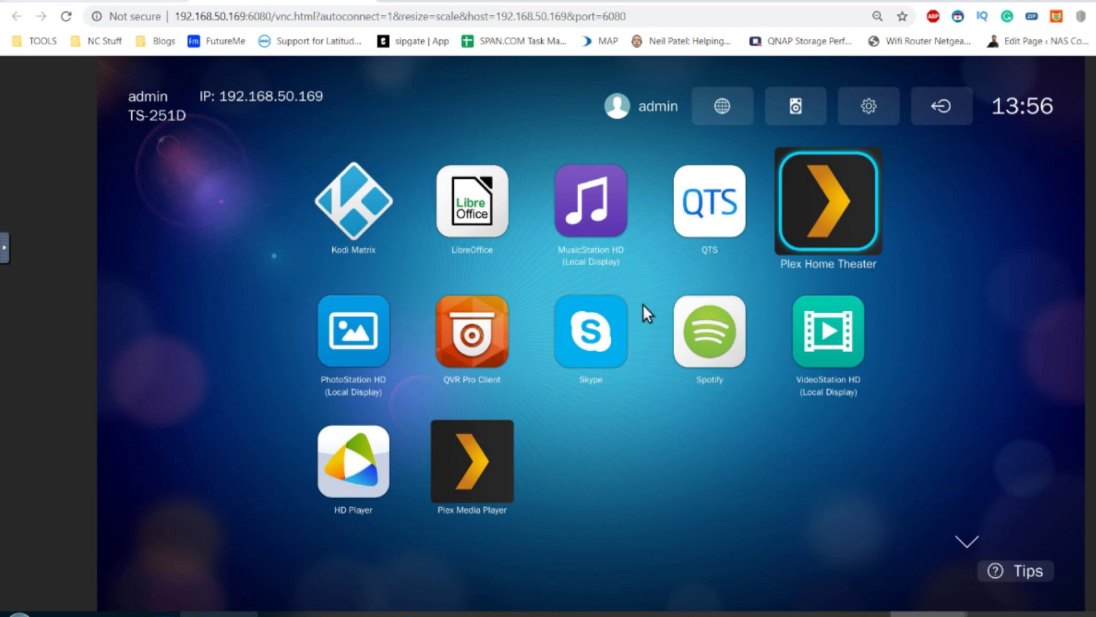
key("ctrl+w")
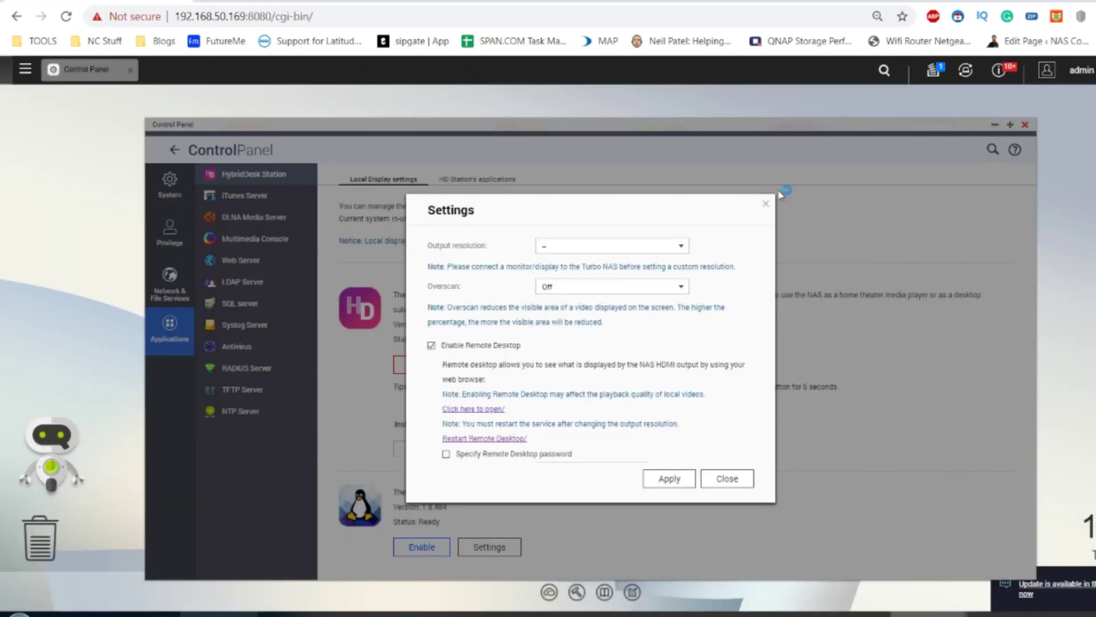
left_click(765, 204)
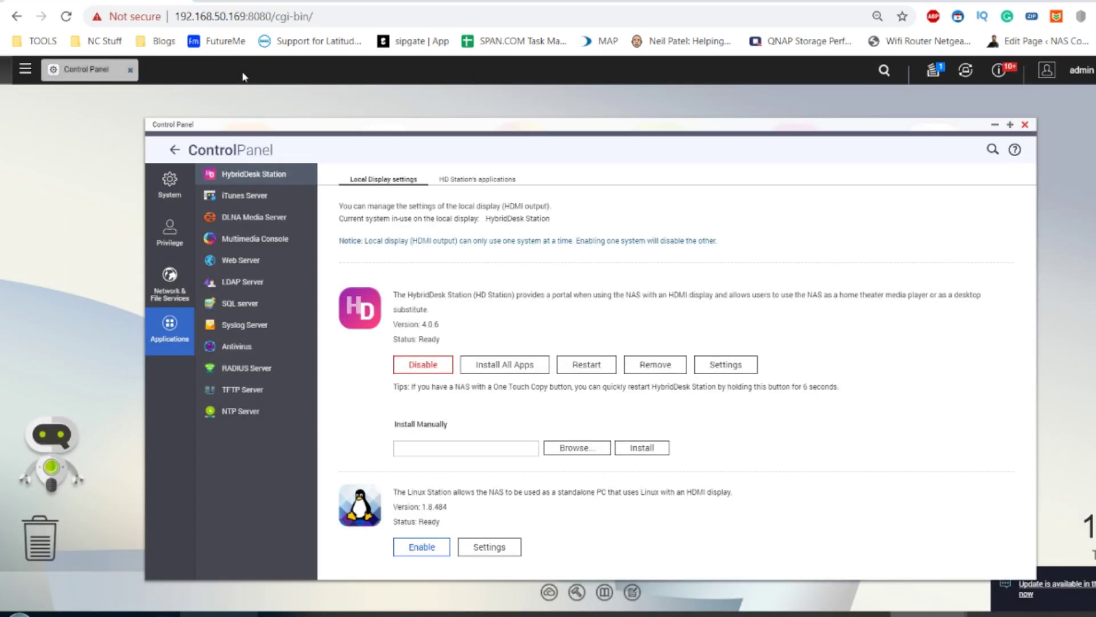
left_click(25, 68)
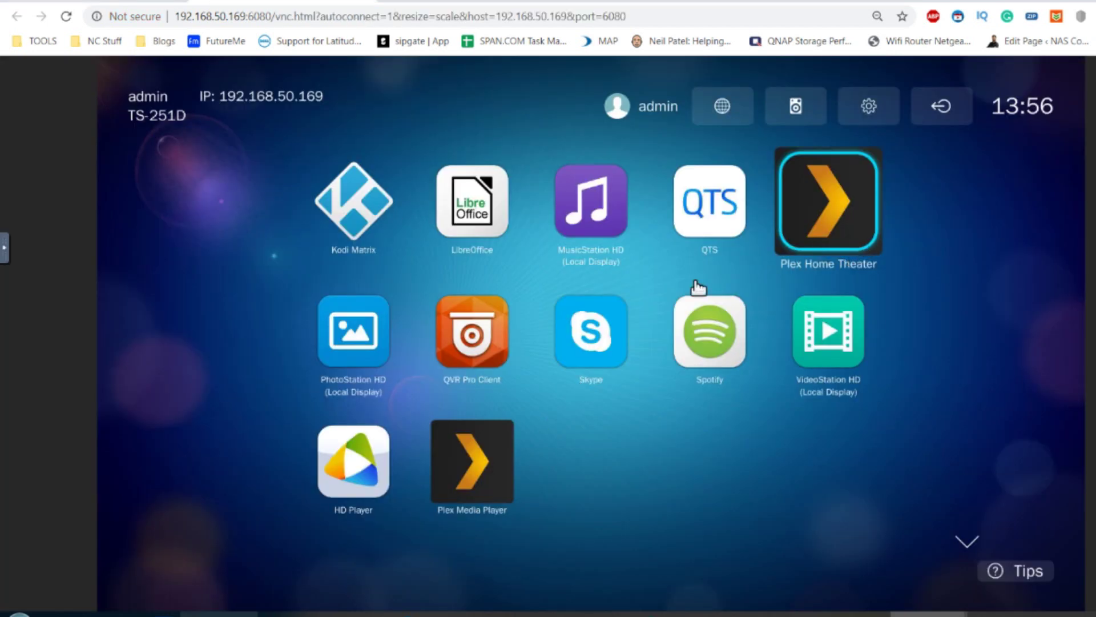
left_click(814, 198)
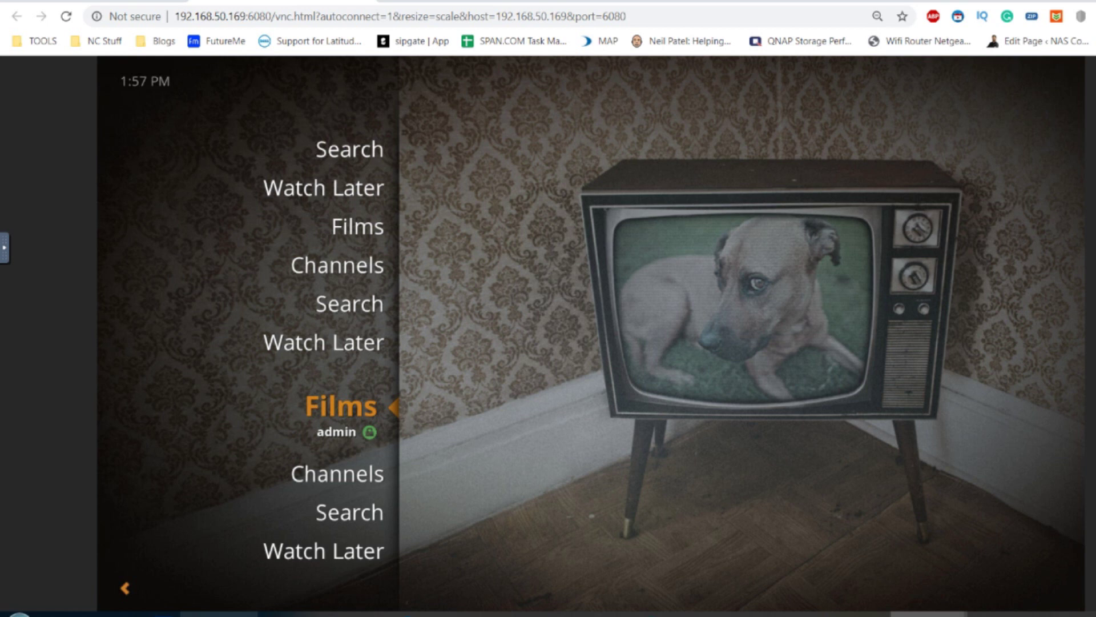
- Move the Plex Home Theater home menu focus down to Channels
key("Down")
- Open Films, apply the Recently Released primary filter, and go back to the home menu
key("Up")
key("Return")
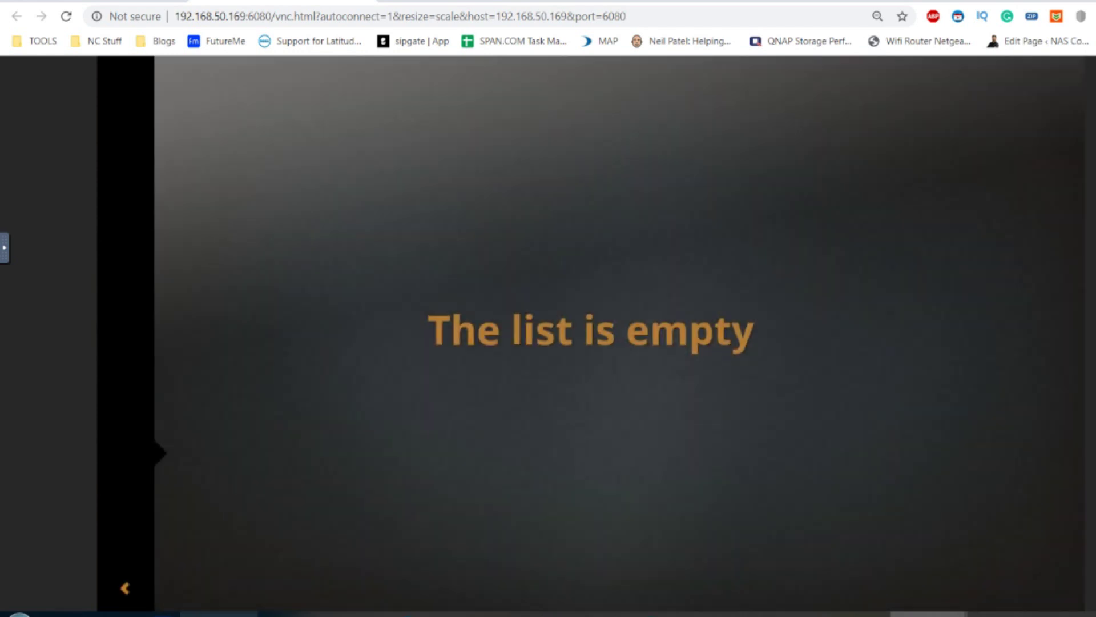
key("Left")
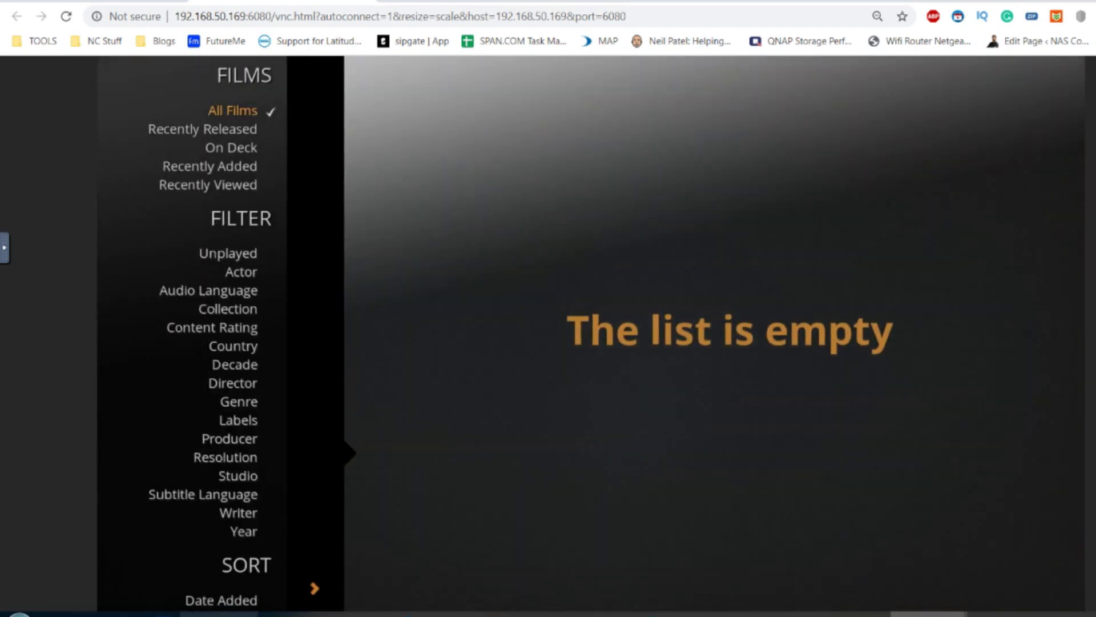
key("Down")
key("Down")
key("Down")
key("Up")
key("Up")
key("Up")
key("Up")
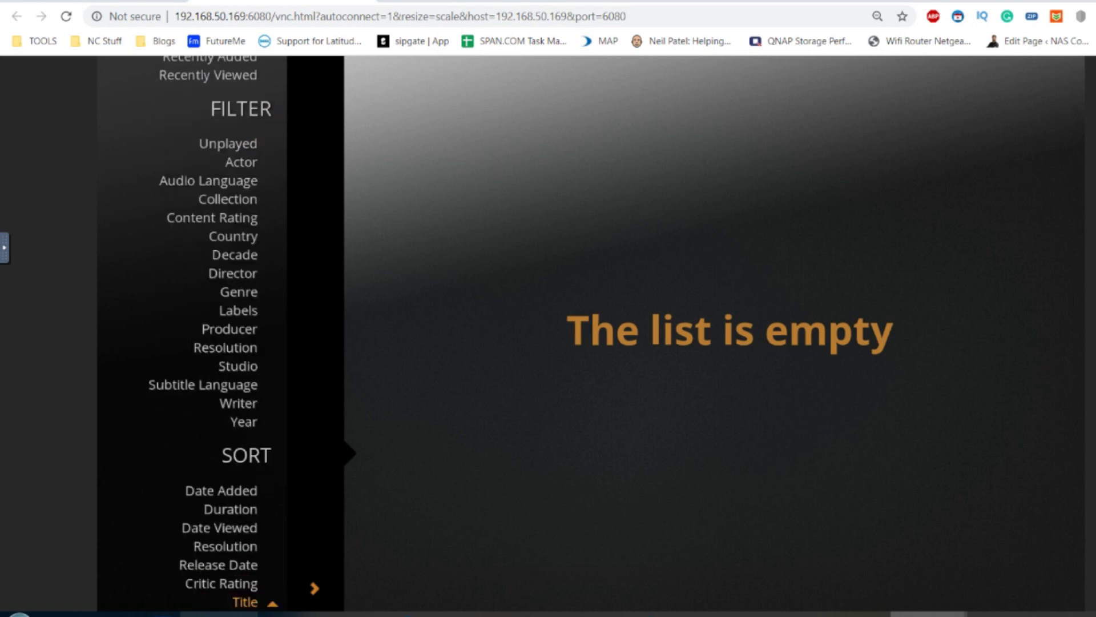
key("Right")
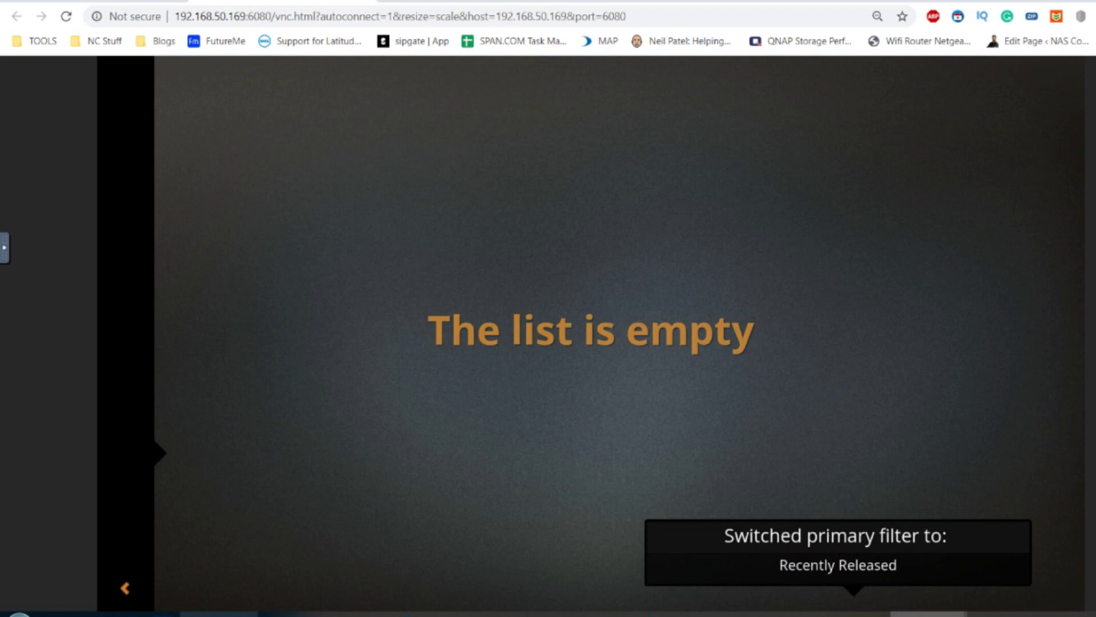
key("Escape")
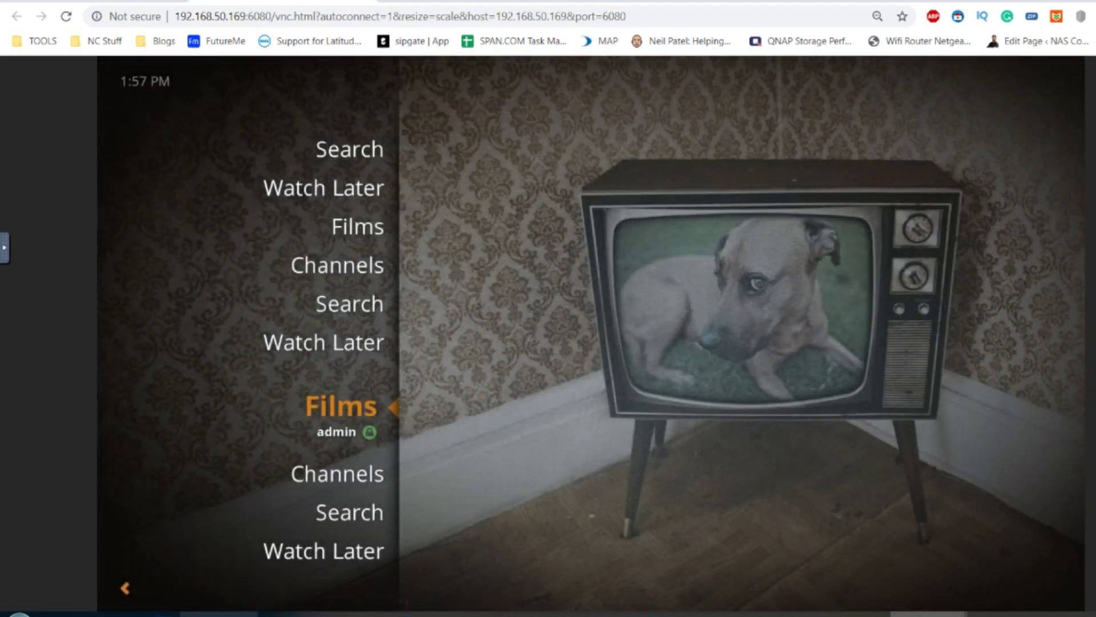
- Step through the home menu's Channels, Search and Films entries with the arrow keys
key("Down")
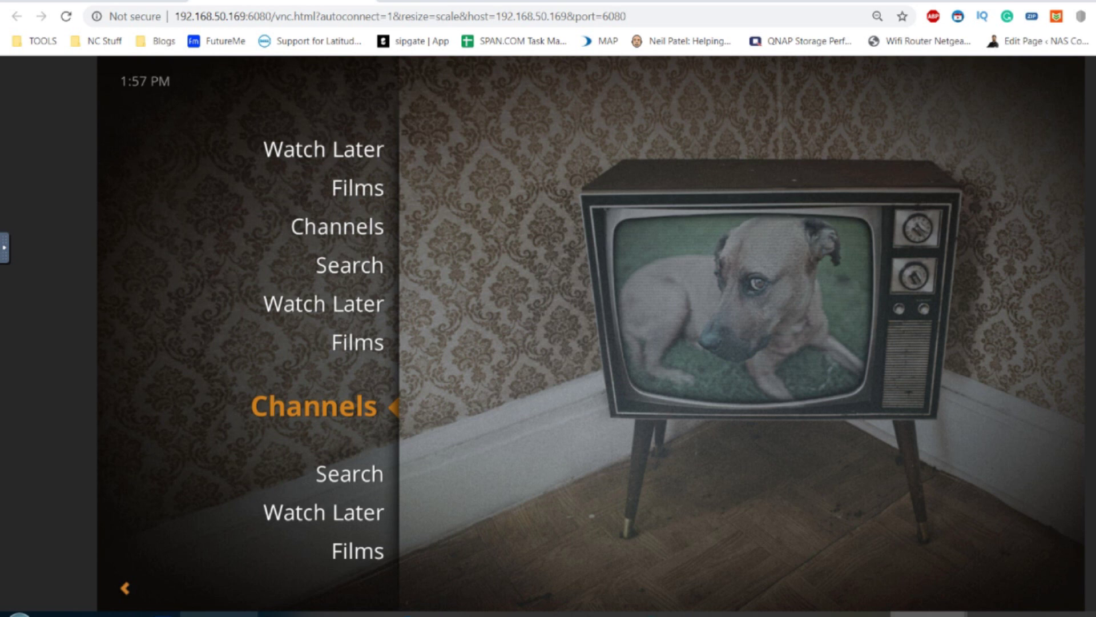
key("Down")
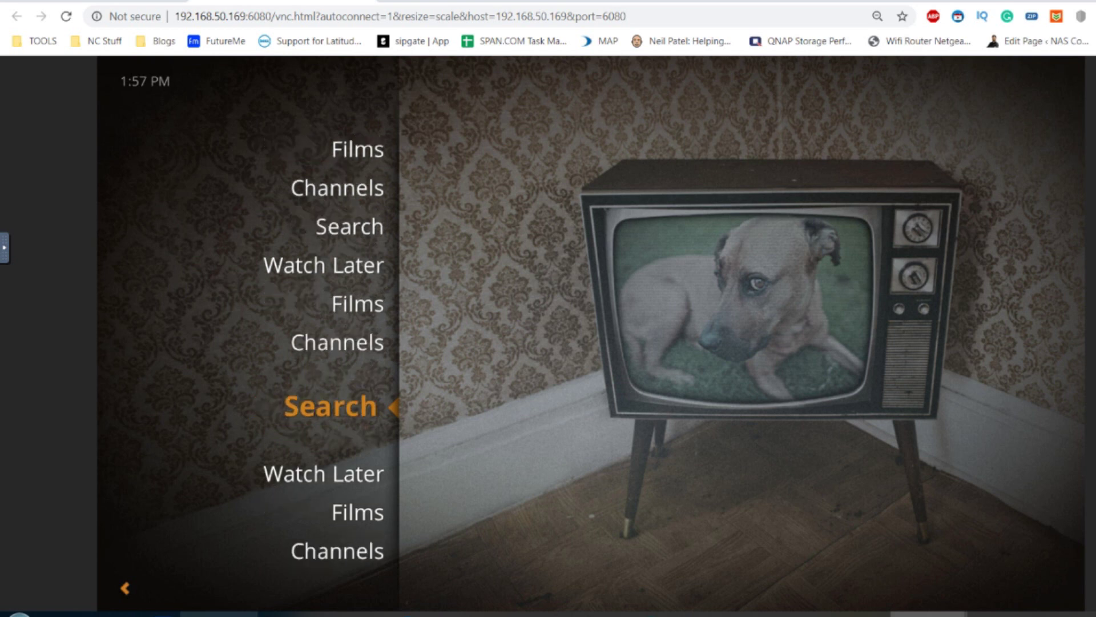
key("Up")
key("Up")
key("Up")
key("Up")
key("Up")
key("Up")
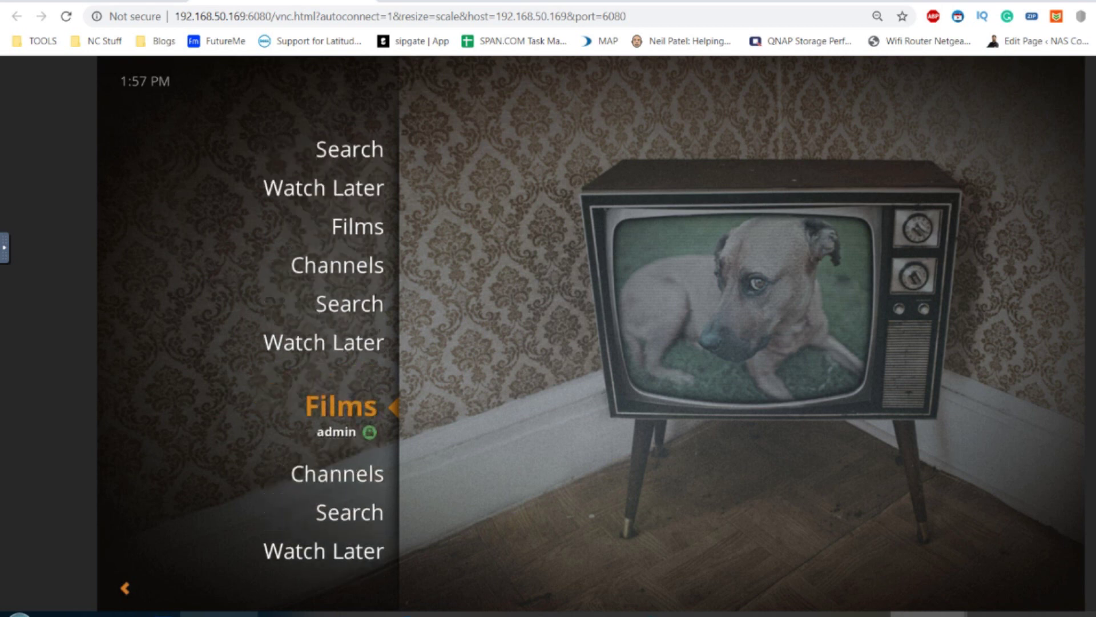
key("Down")
key("Up")
- Quit Plex Home Theater from its system menu, returning to the HybridDesk Station settings page
key("Left")
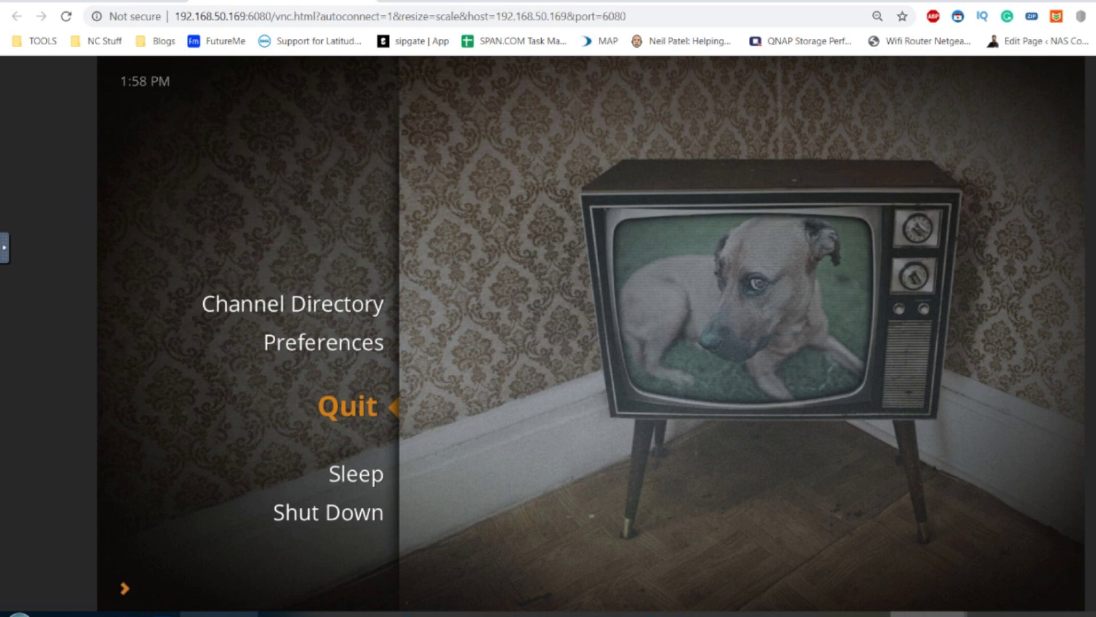
key("Up")
key("Up")
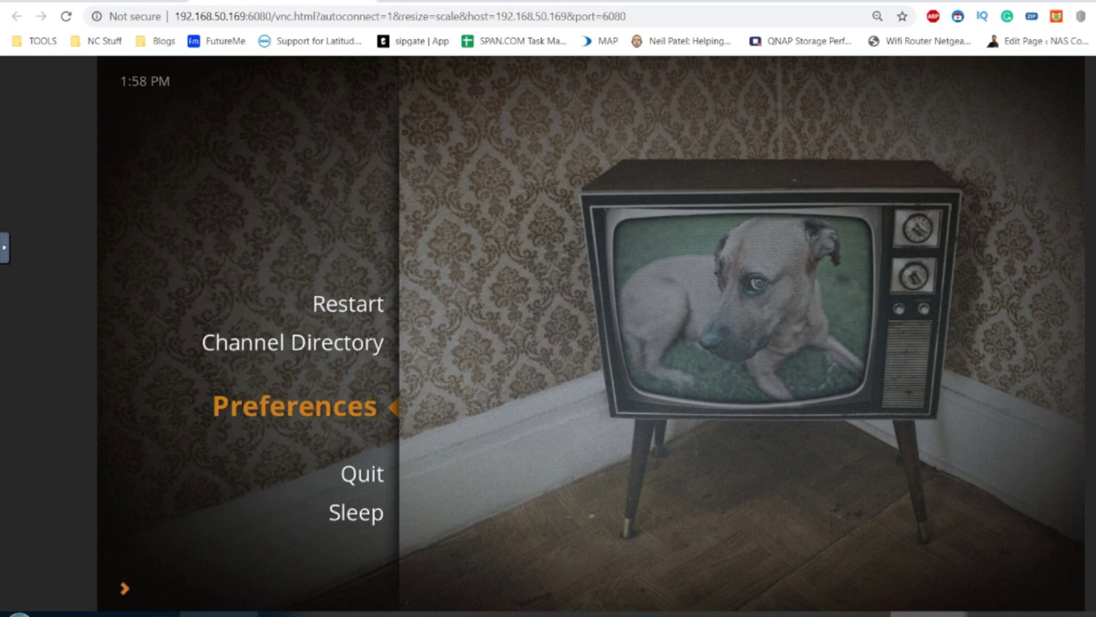
key("Down")
key("Down")
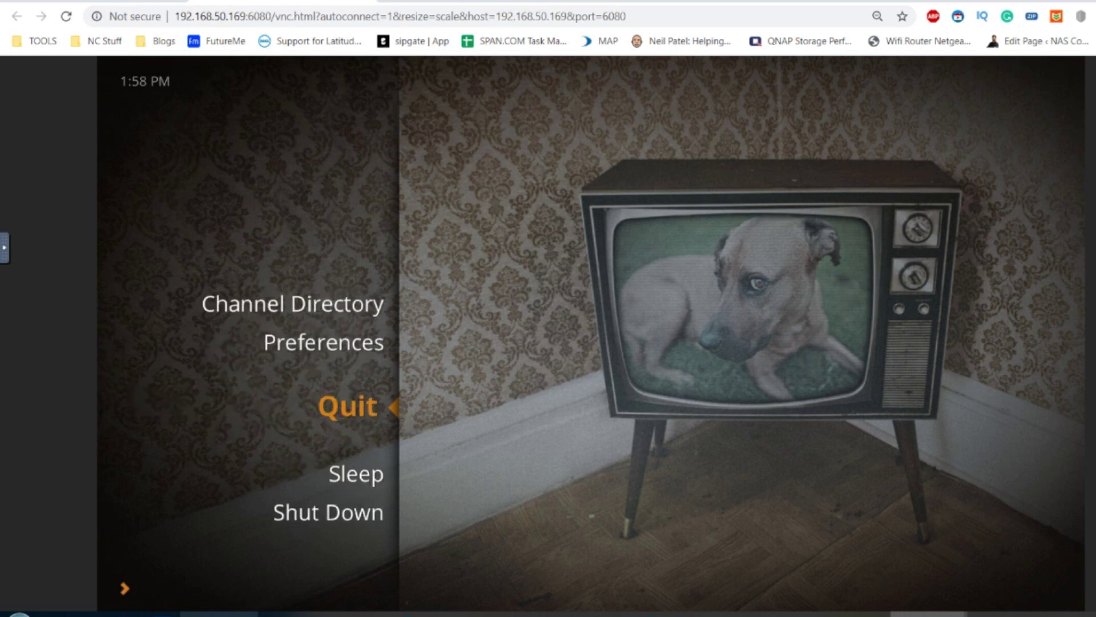
key("Return")
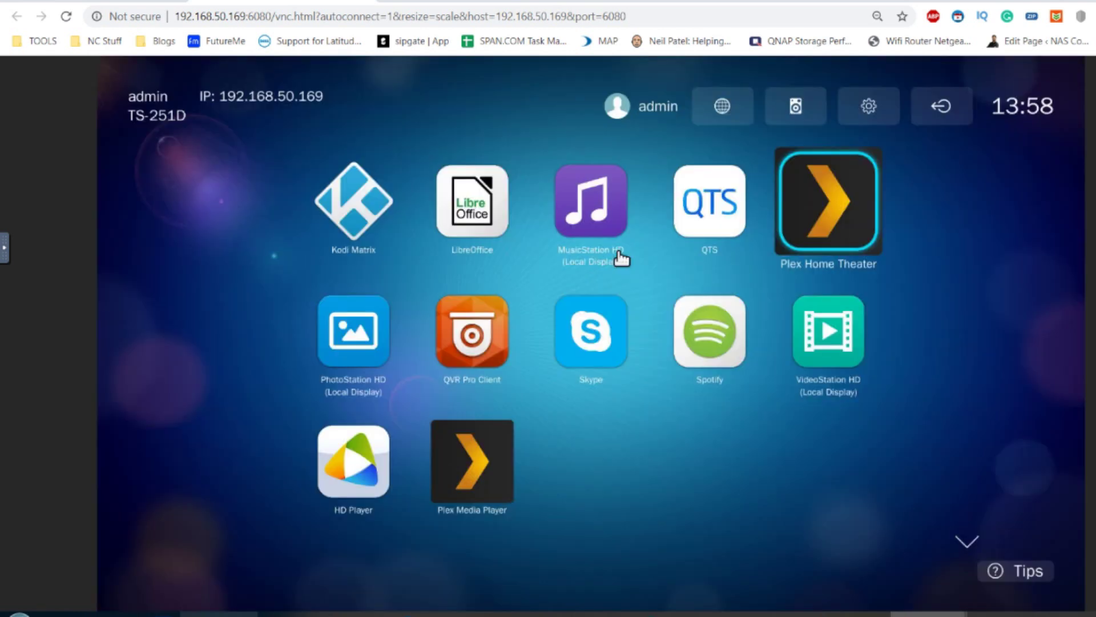
- In App Center's QNAPClub list, review the installed Plex Home Theater's details, then close them
left_click(479, 478)
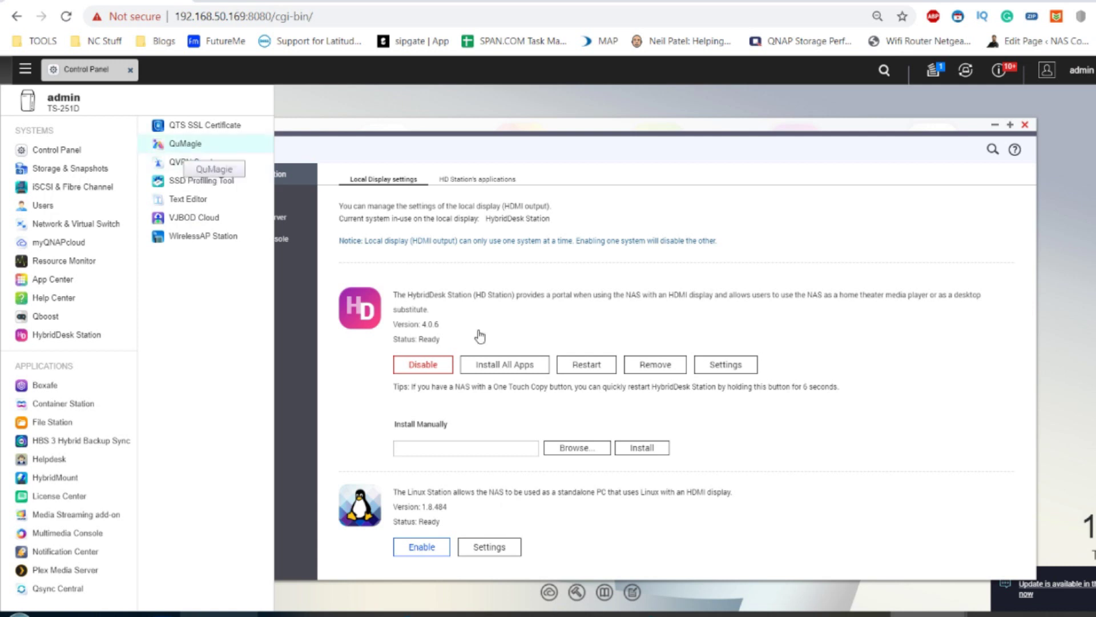
left_click(91, 73)
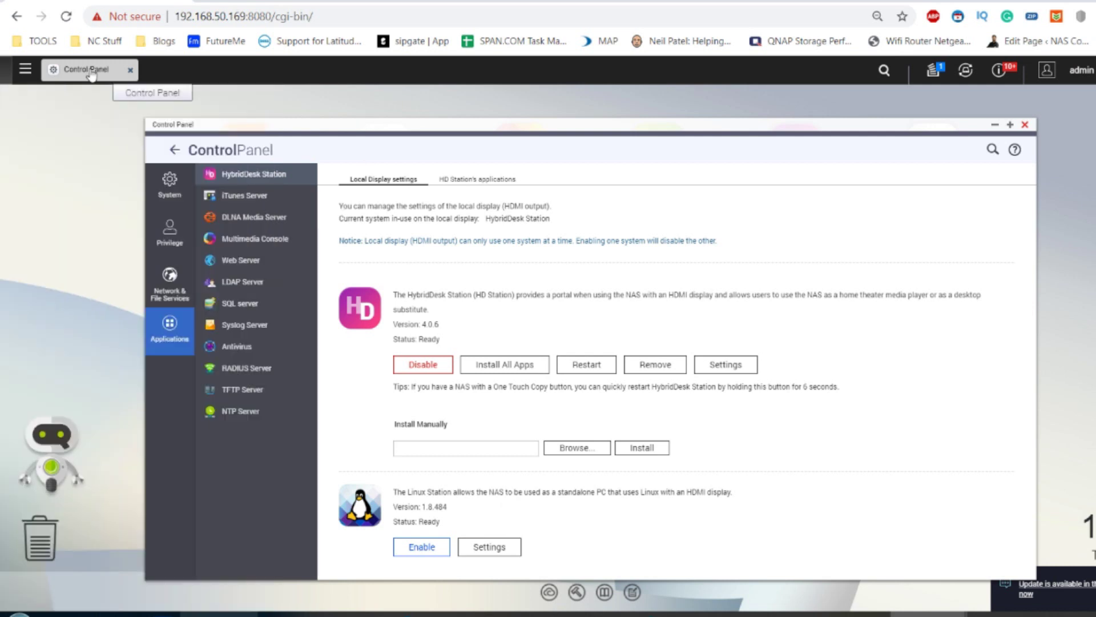
left_click(25, 69)
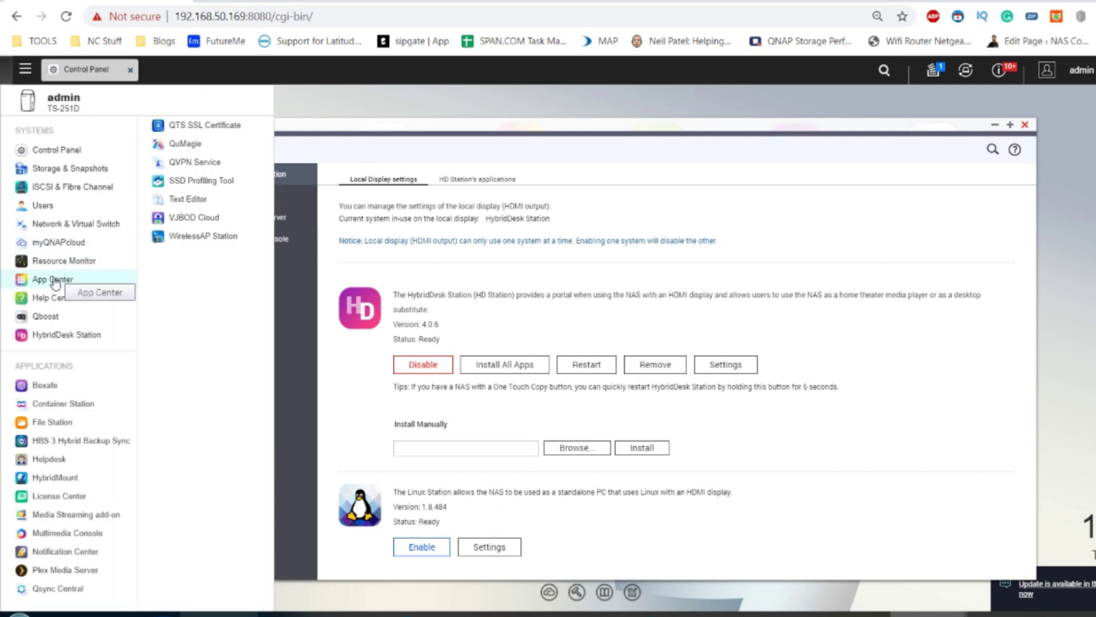
left_click(54, 280)
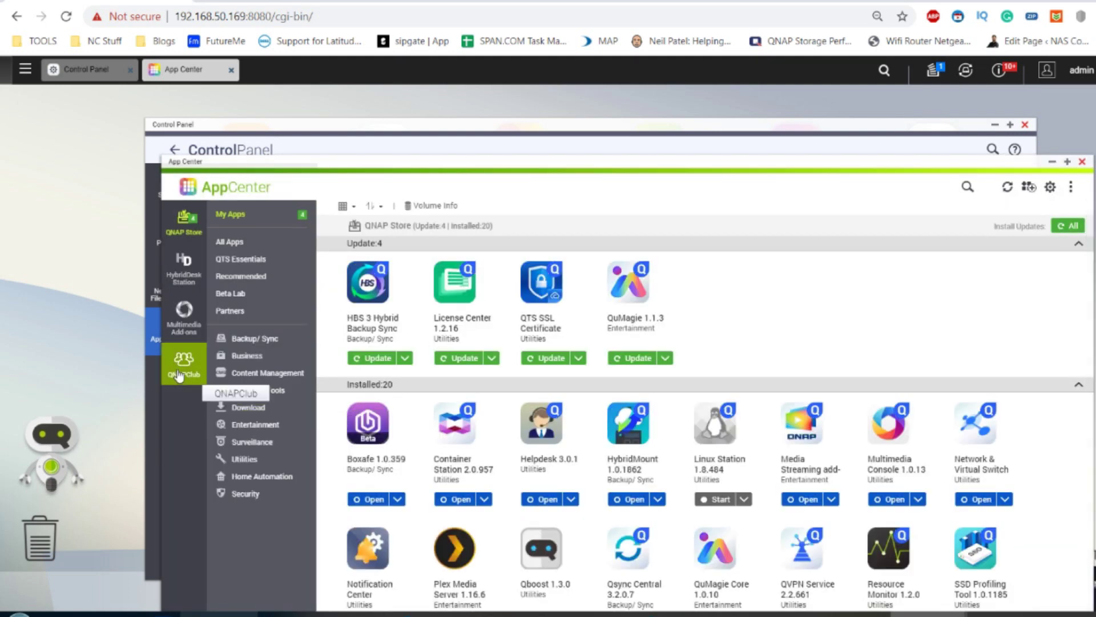
left_click(179, 376)
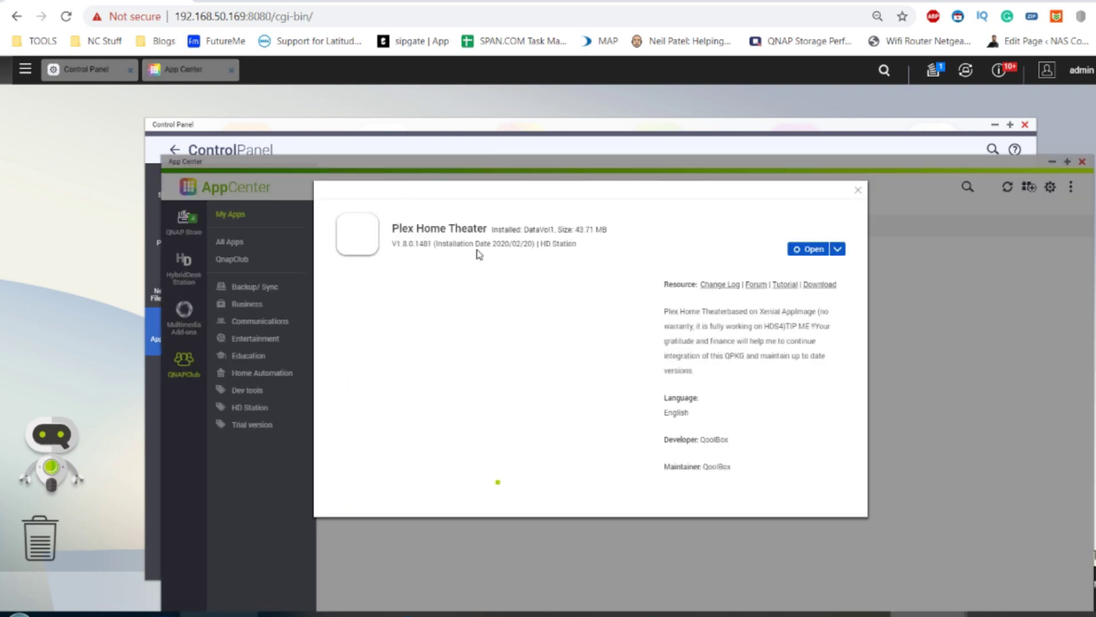
left_click(857, 191)
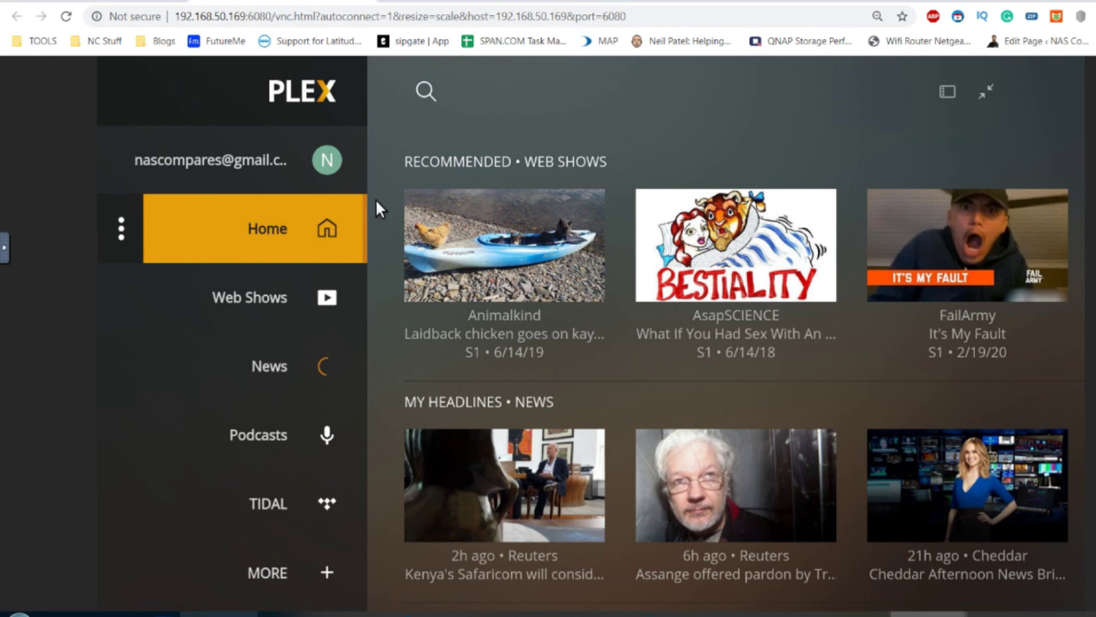
key("Down")
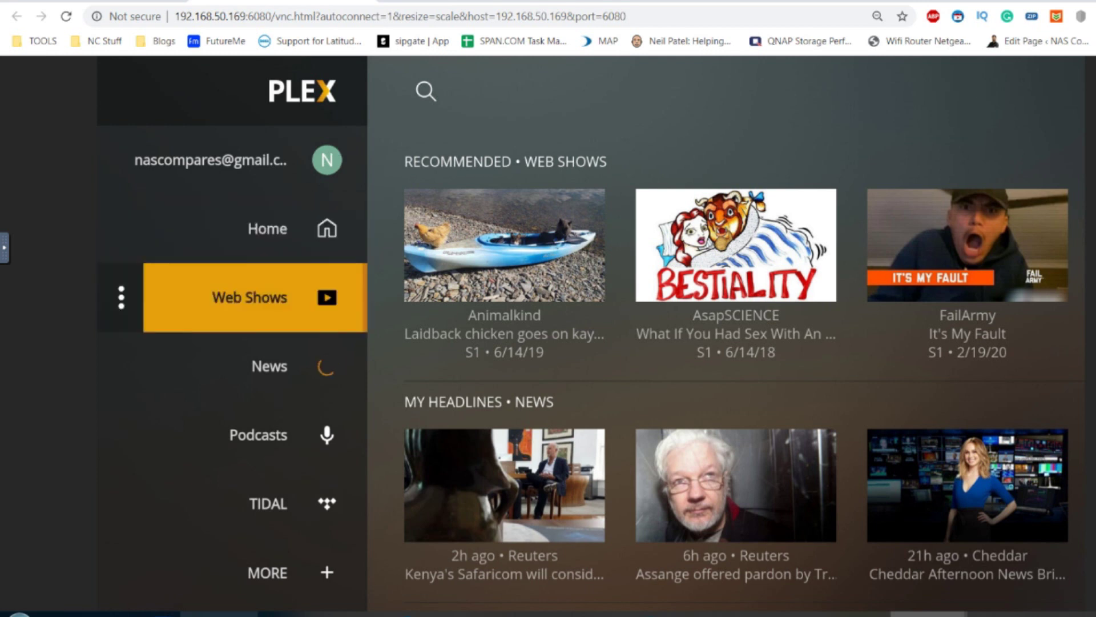
key("Return")
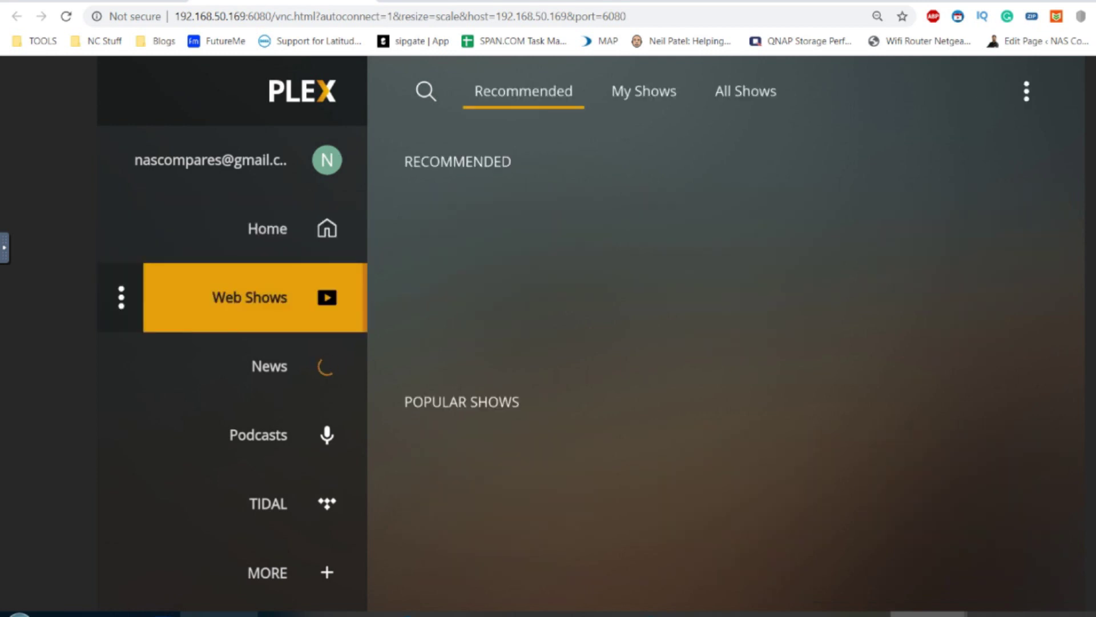
key("Up")
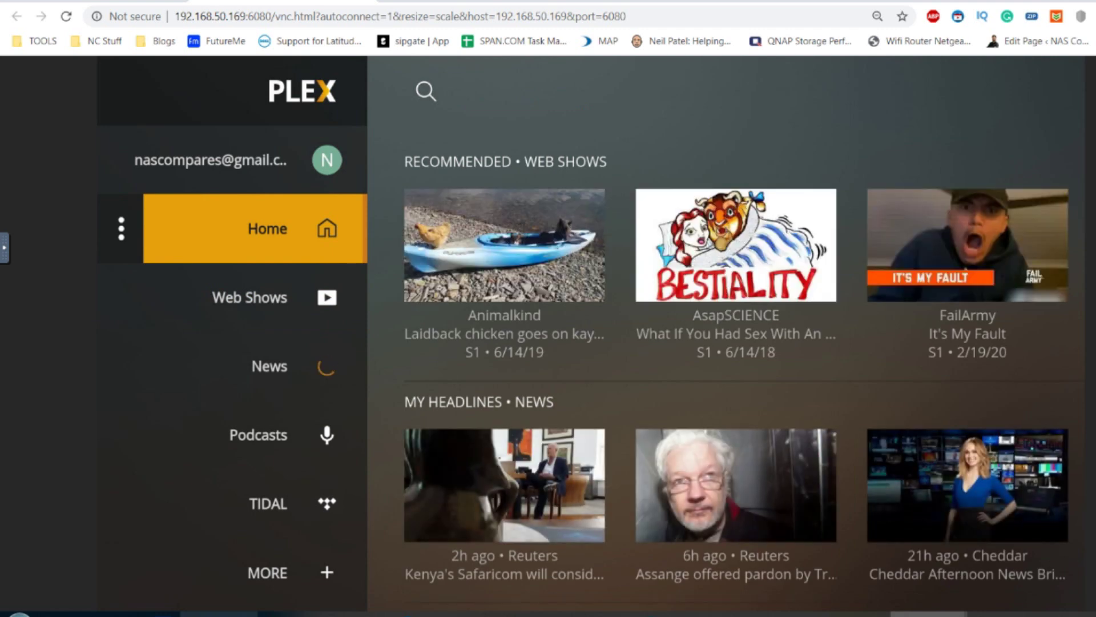
key("Up")
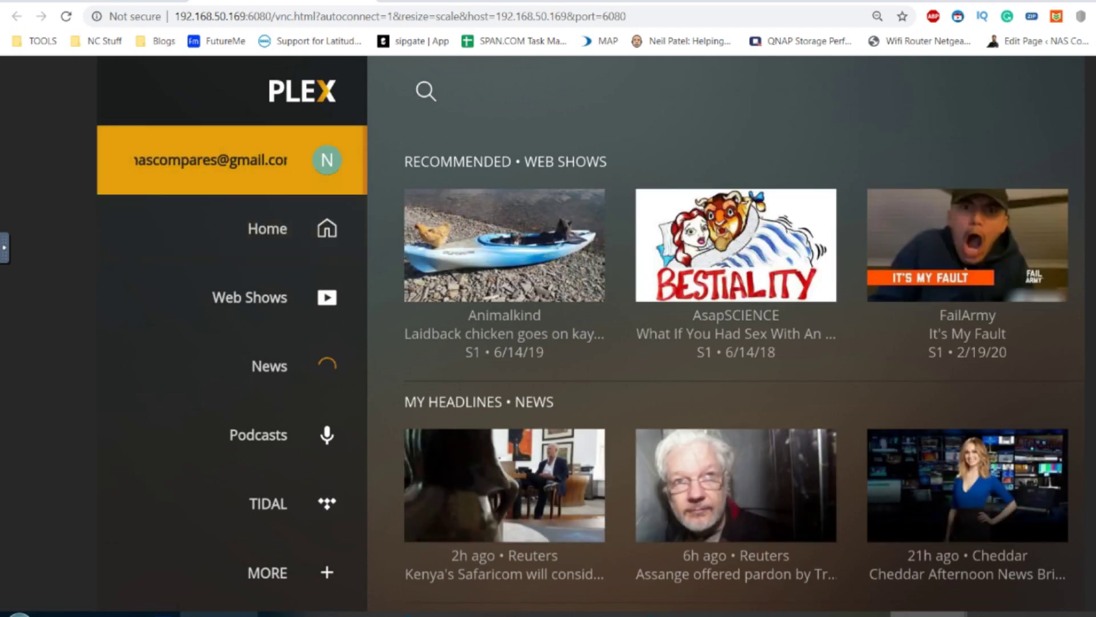
key("Down")
key("Down")
key("Down")
key("Down")
key("Down")
key("Down")
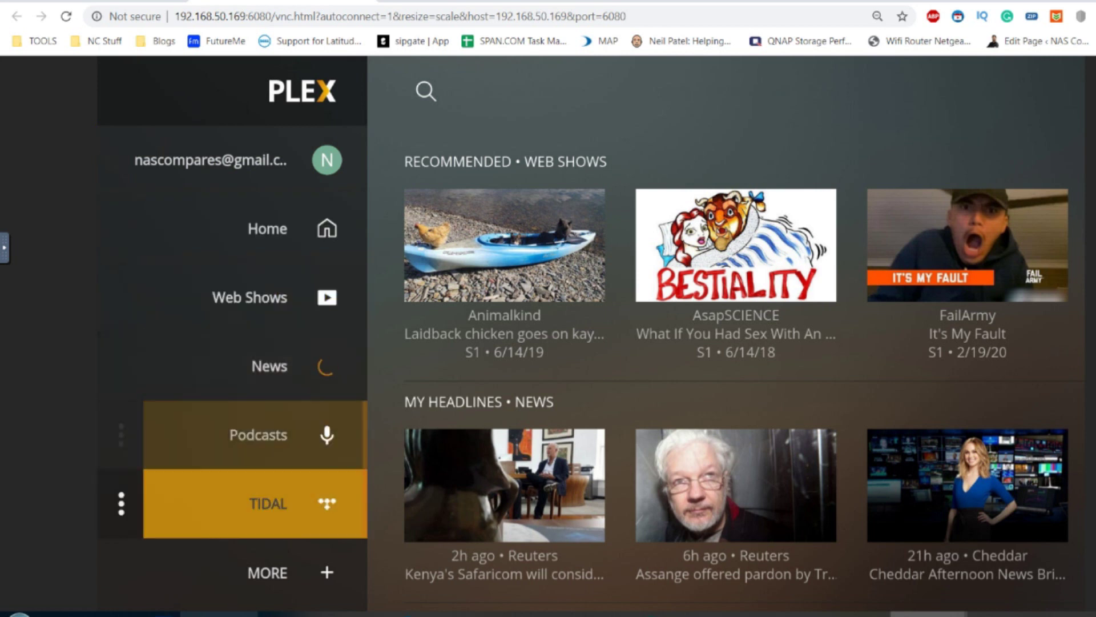
key("Up")
key("Up")
key("Up")
key("Up")
key("Up")
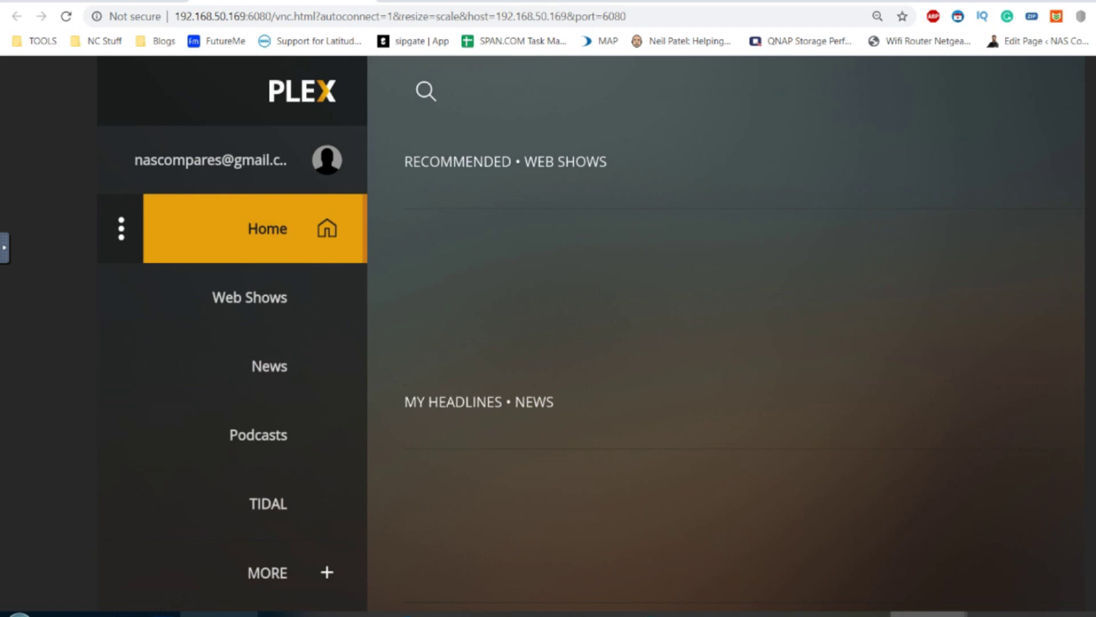
key("Right")
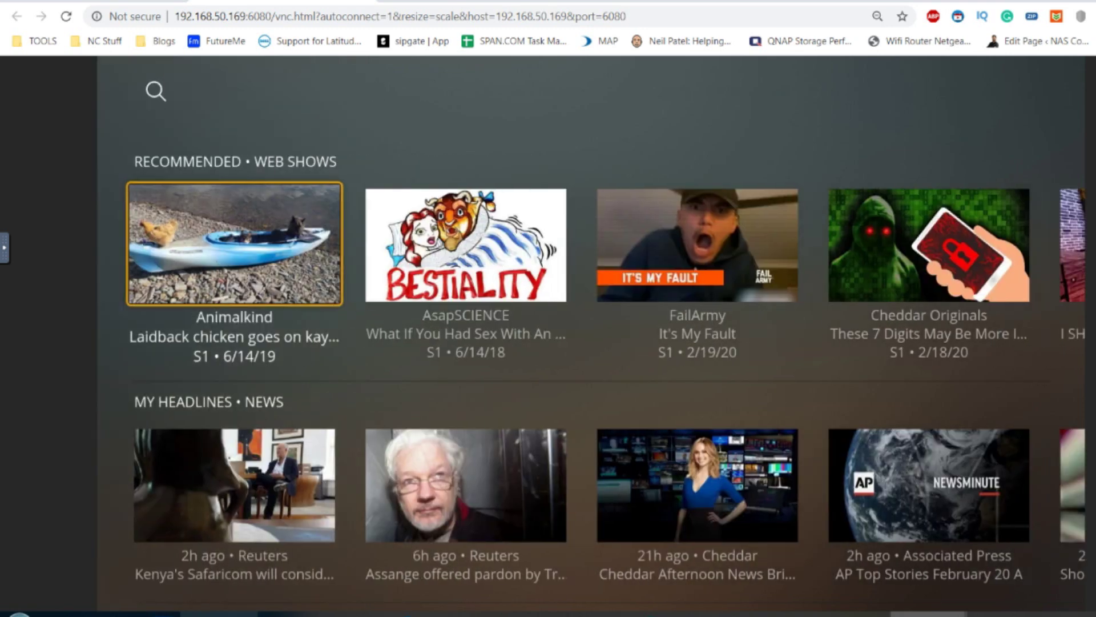
key("Down")
key("Down")
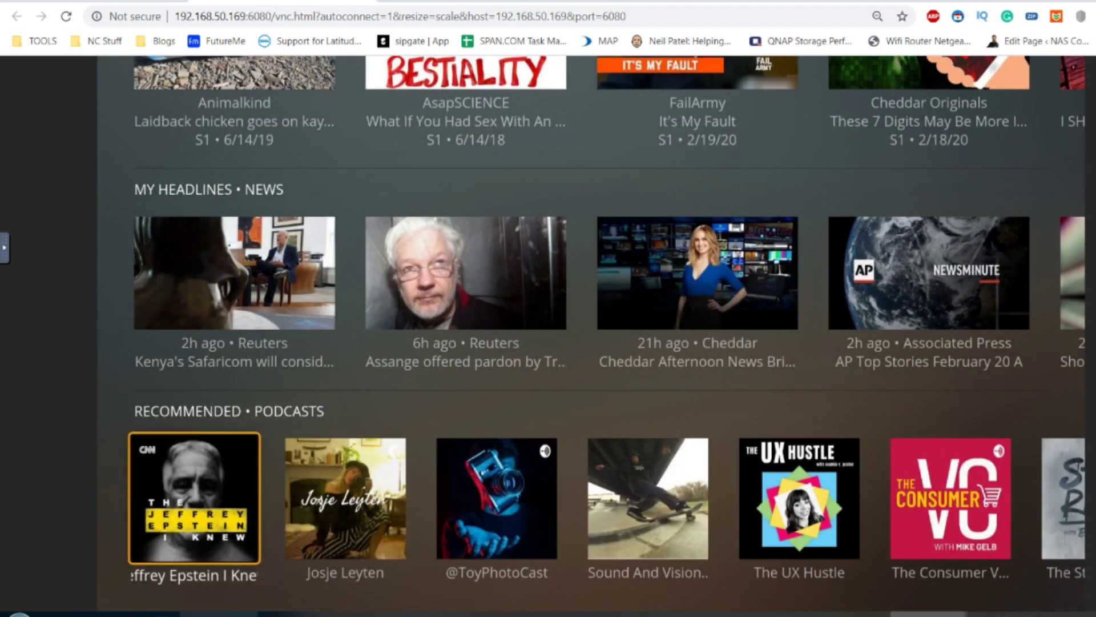
key("Up")
key("Up")
key("Left")
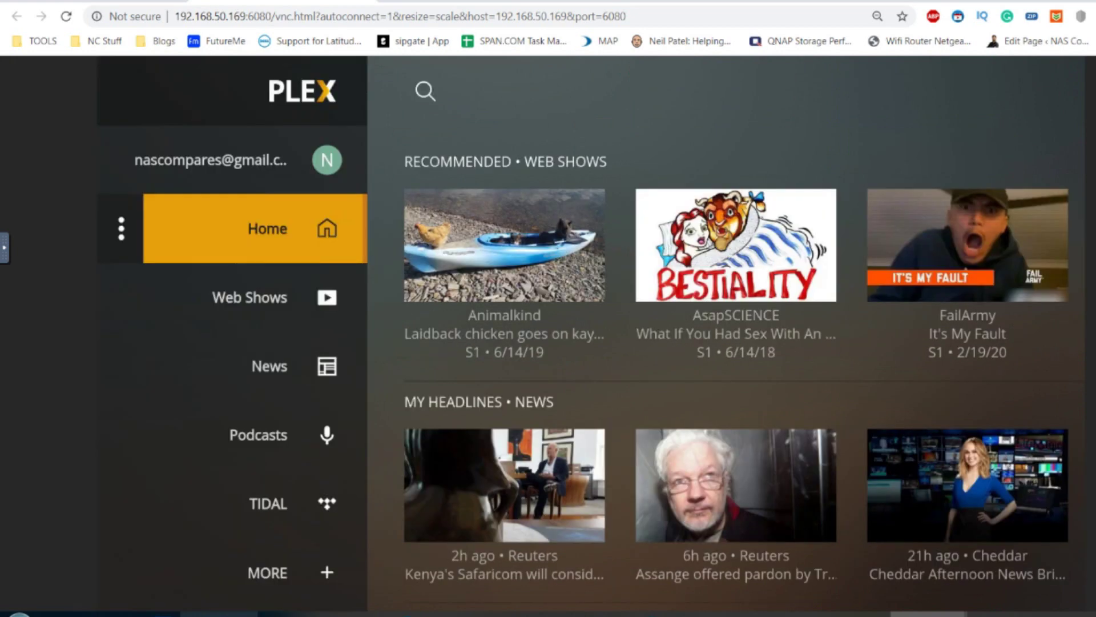
key("Up")
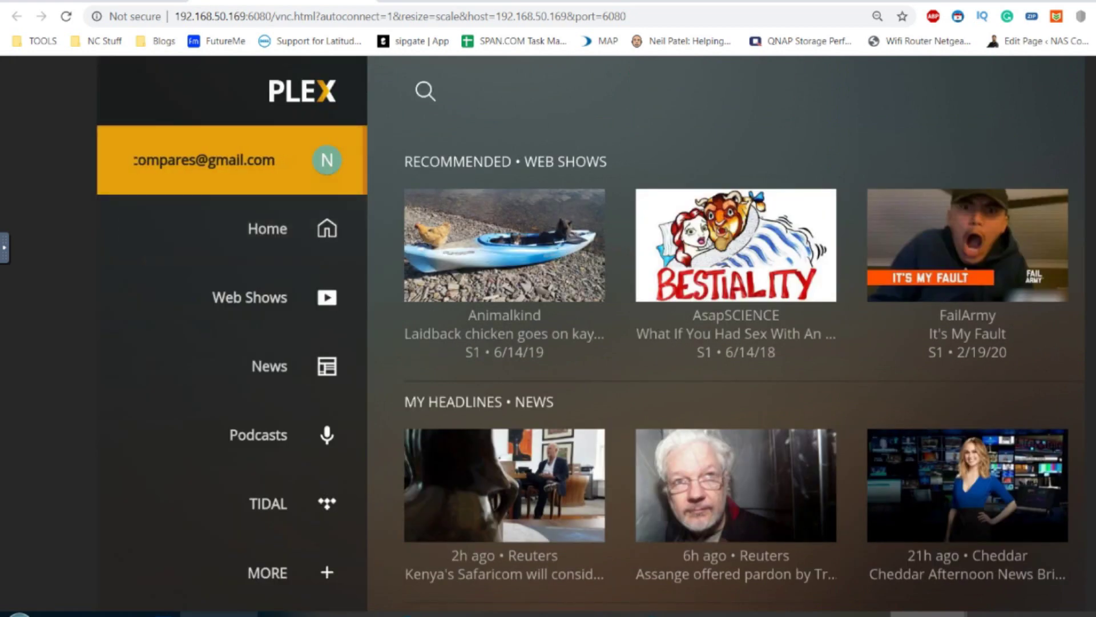
- Open the account's user options page and browse the entries down to Exit
key("Return")
key("Down")
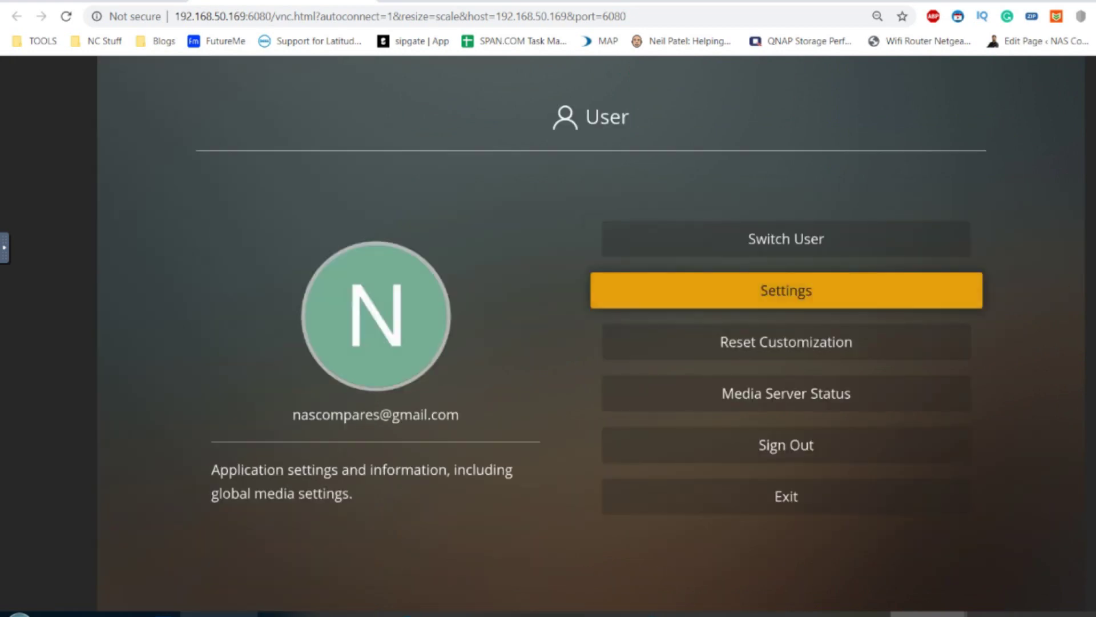
key("Down")
key("Down")
key("Up")
key("Up")
key("Up")
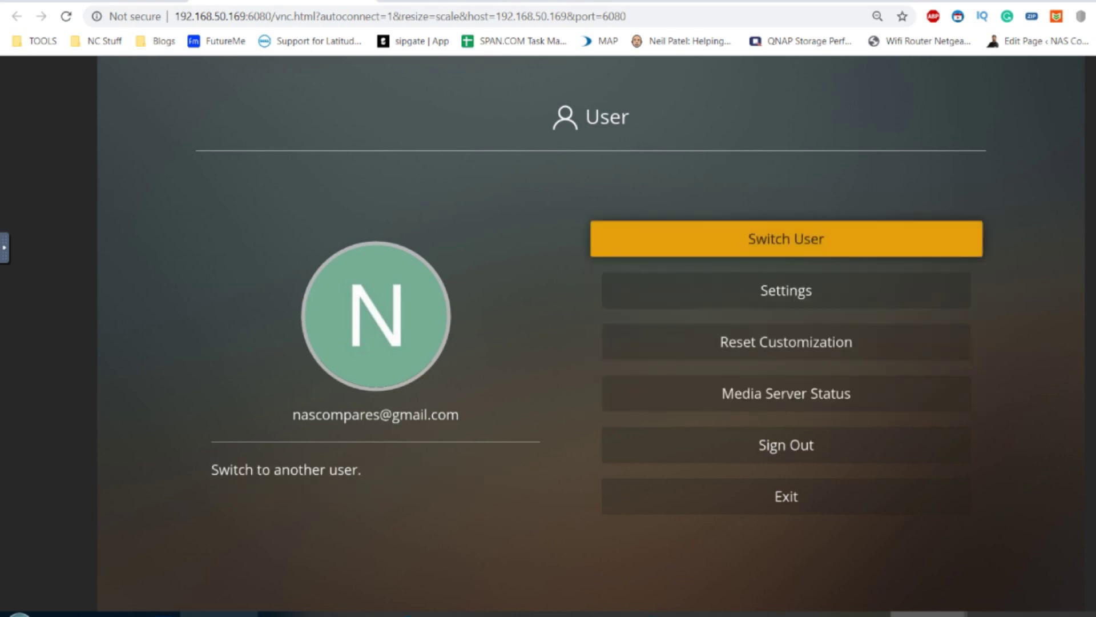
key("Down")
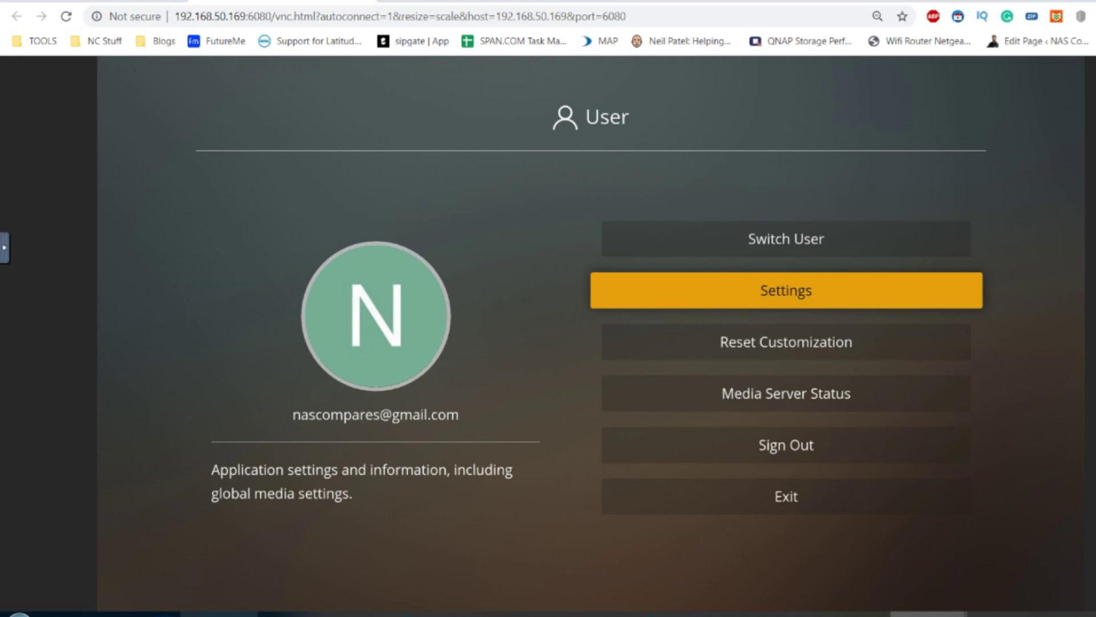
key("Down")
key("Down")
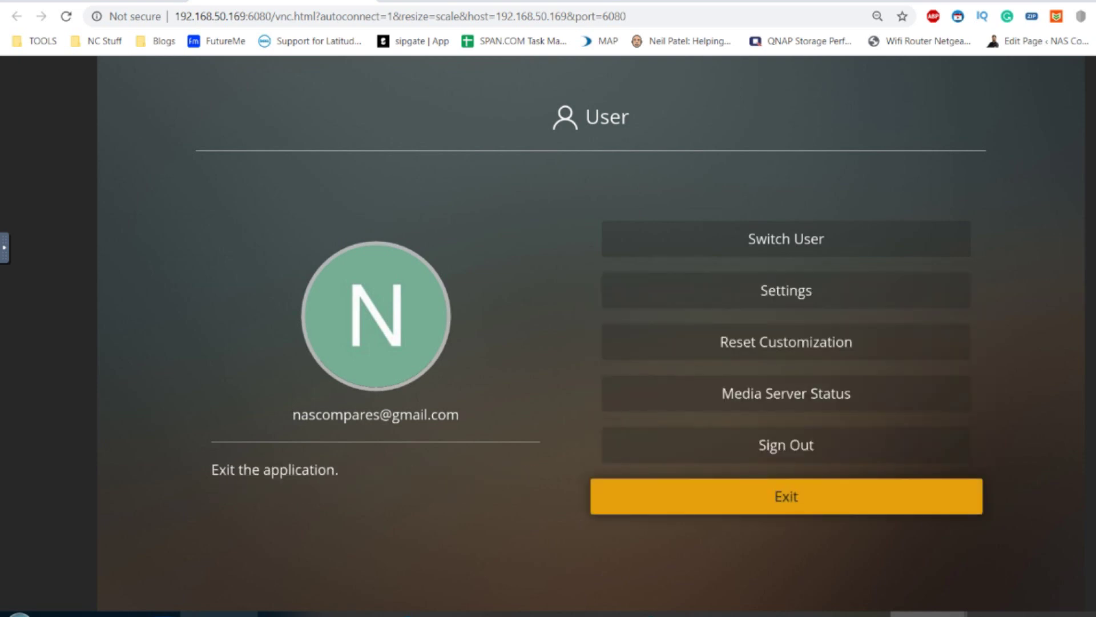
- View the exit Plex choices, dismiss them, and go to the Web Shows section
key("Return")
key("Down")
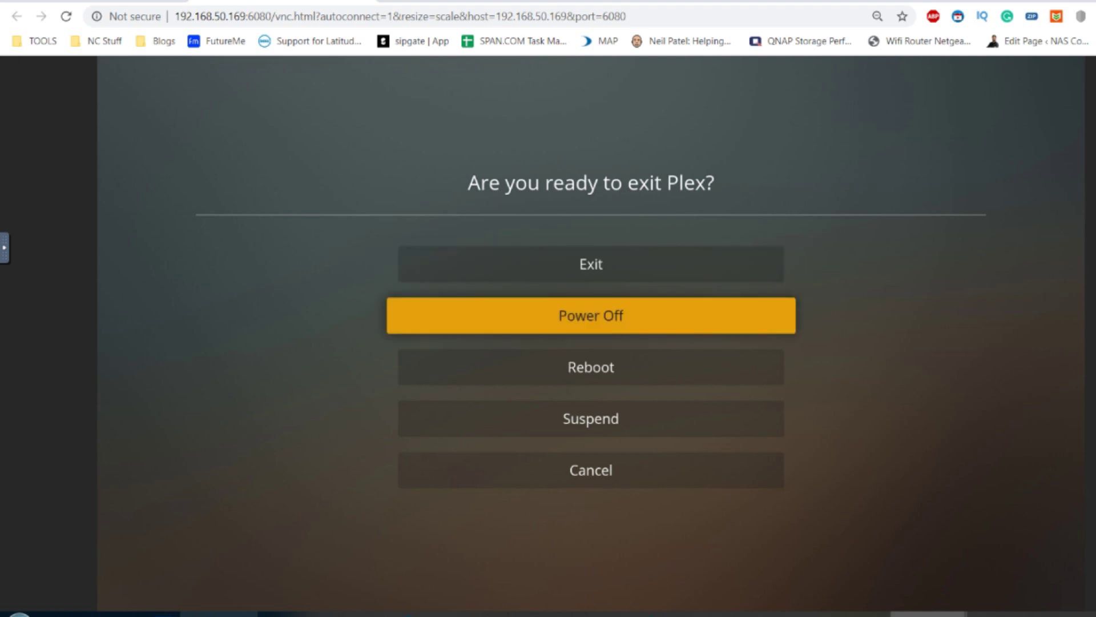
key("Escape")
key("Down")
key("Down")
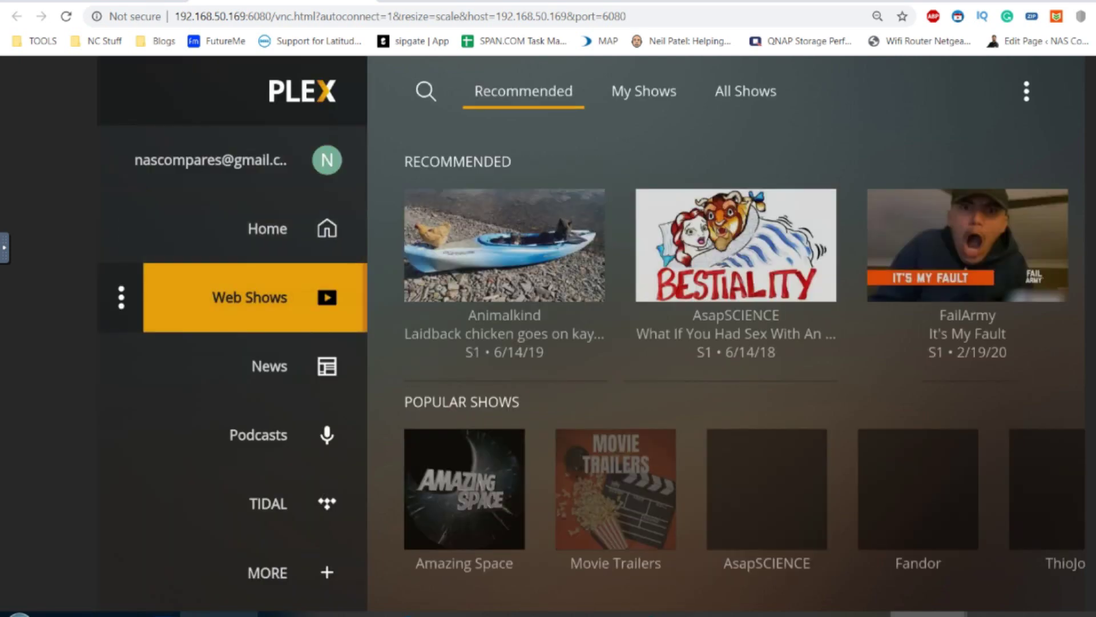
- Open MORE, expand admin to show the empty Films library, then expand Plex to Web Shows
key("Down")
key("Down")
key("Down")
key("Down")
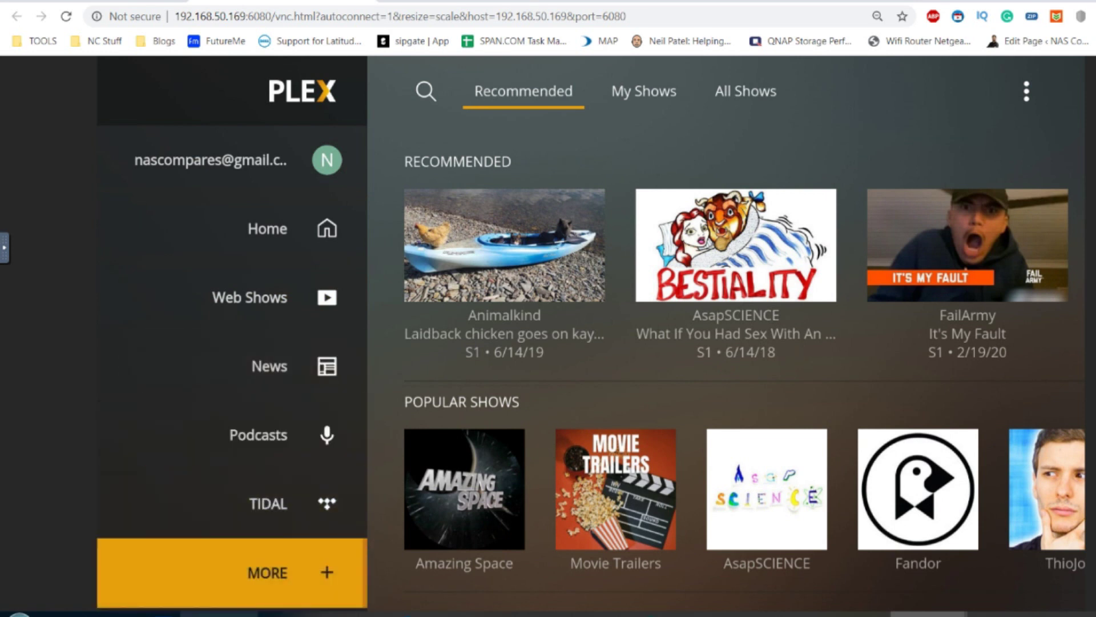
key("Return")
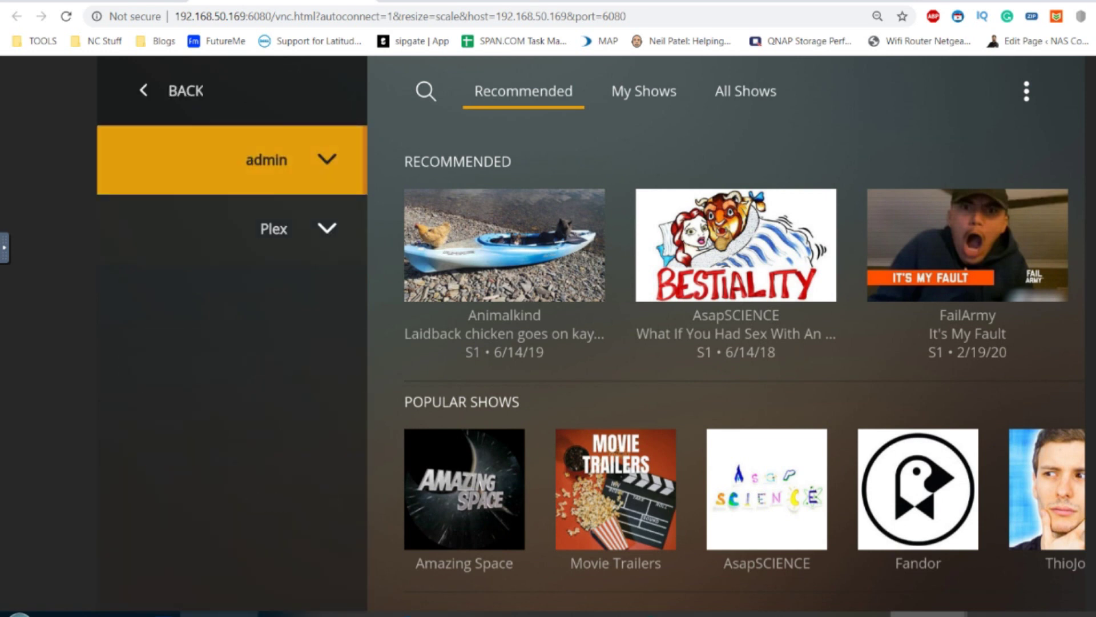
key("Down")
key("Up")
key("Return")
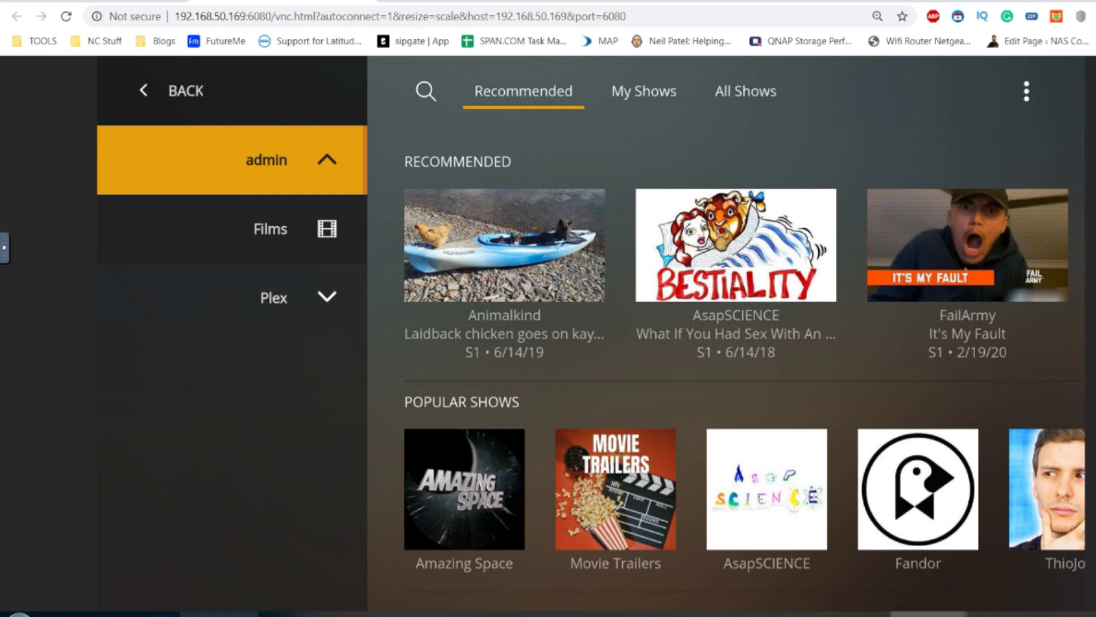
key("Down")
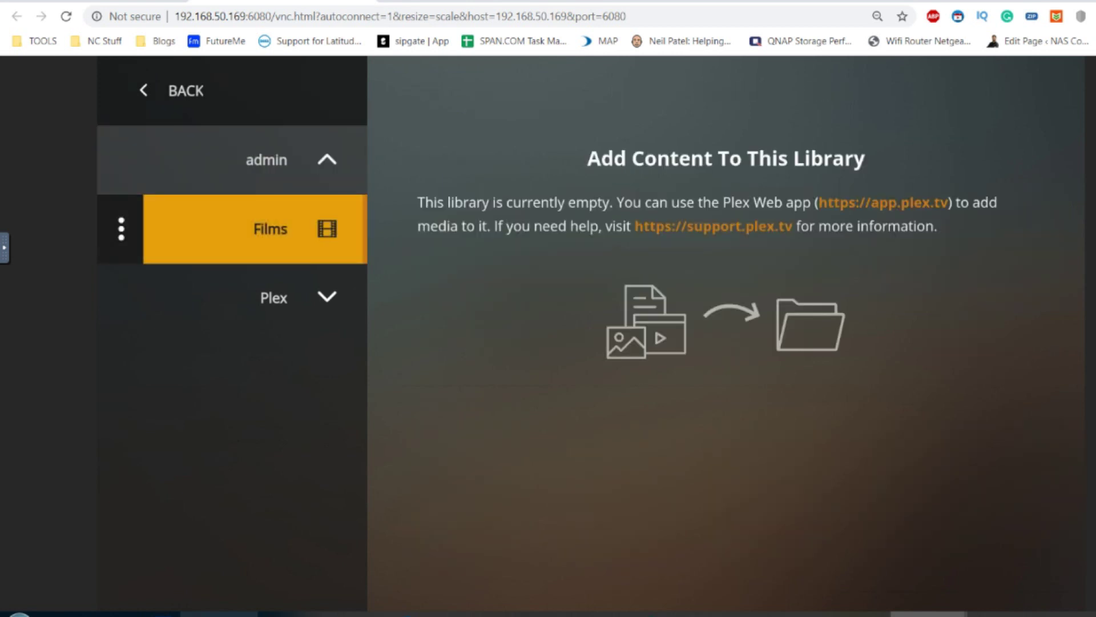
key("Down")
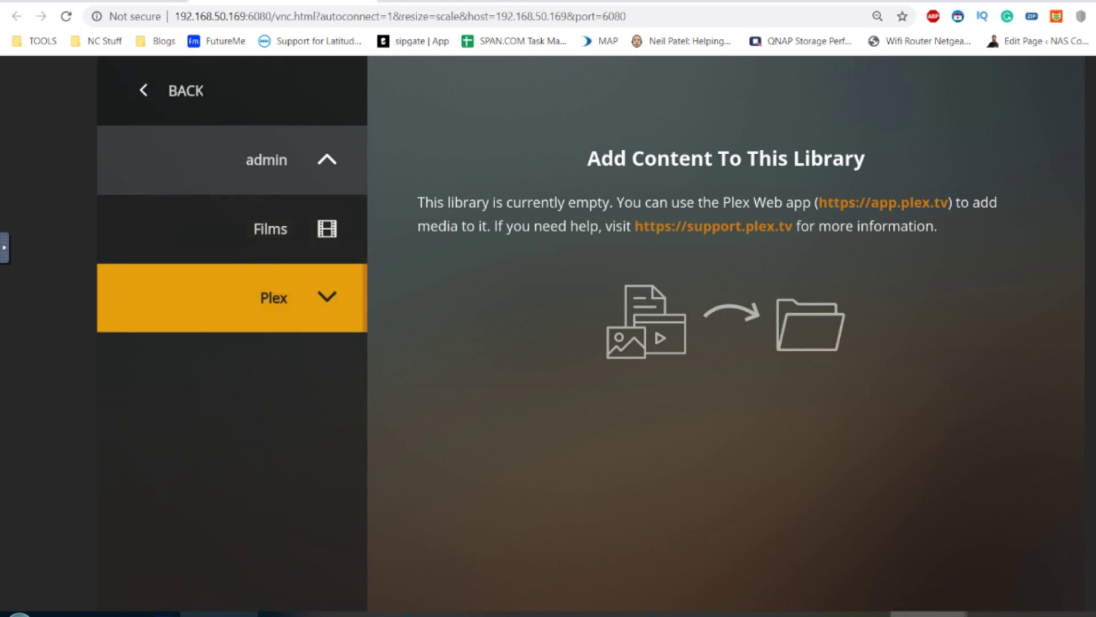
key("Down")
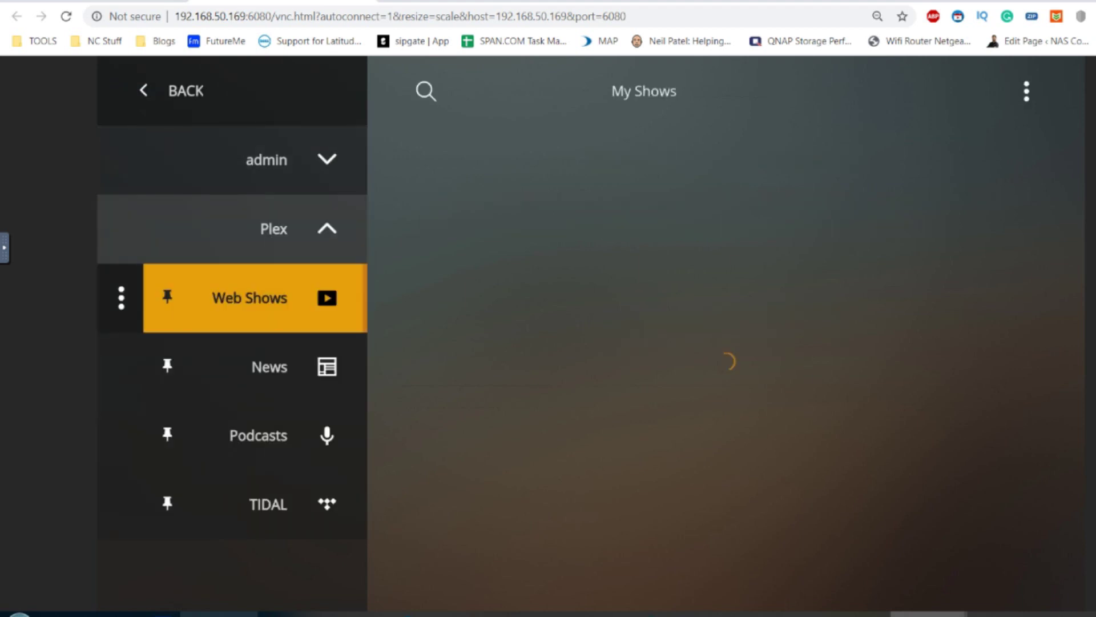
key("Up")
key("Up")
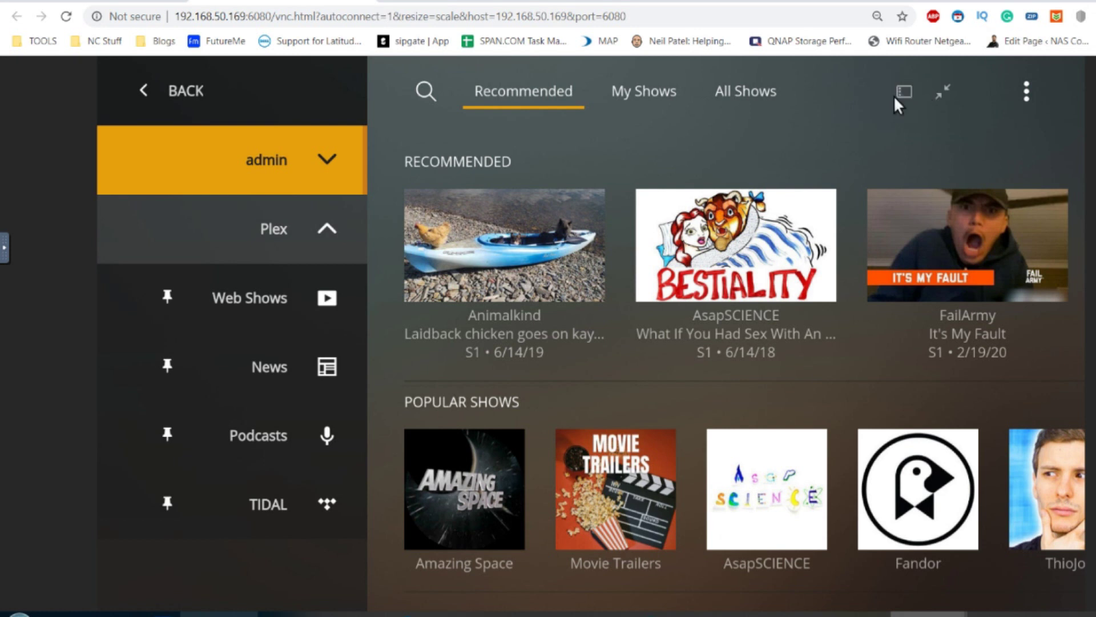
- Switch Plex Media Player to the full desktop-style layout and open the MORE pinned sources list
left_click(908, 94)
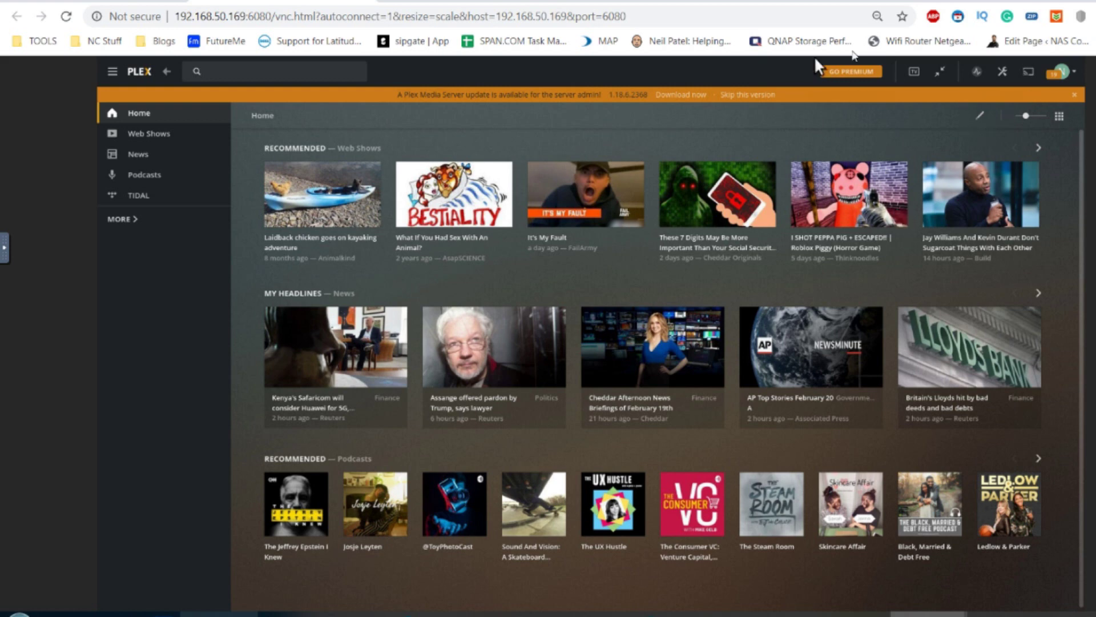
left_click(121, 220)
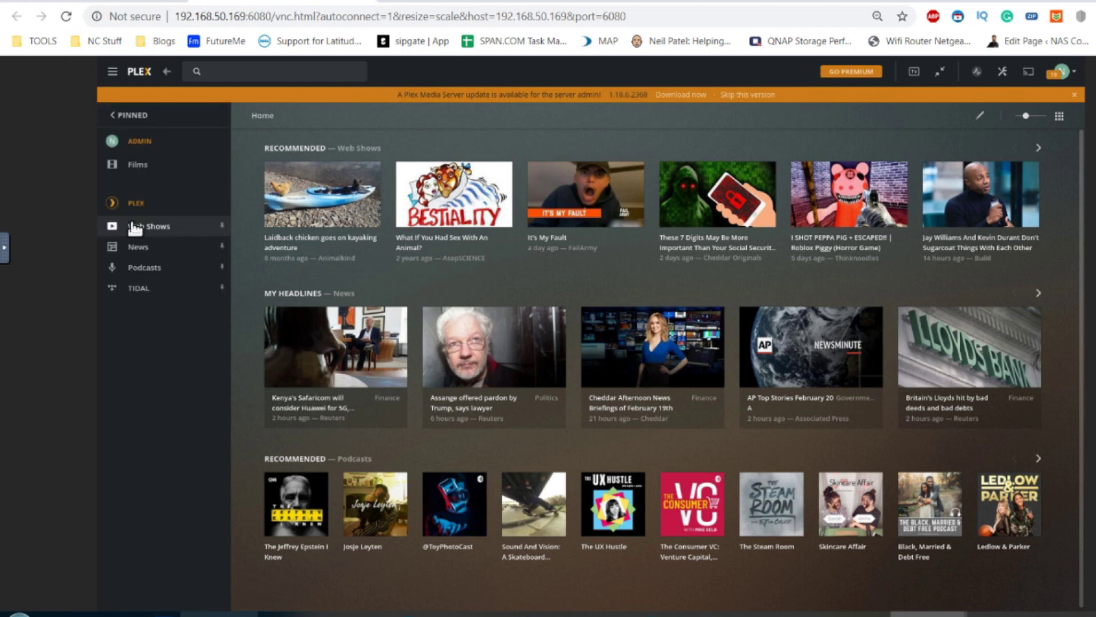